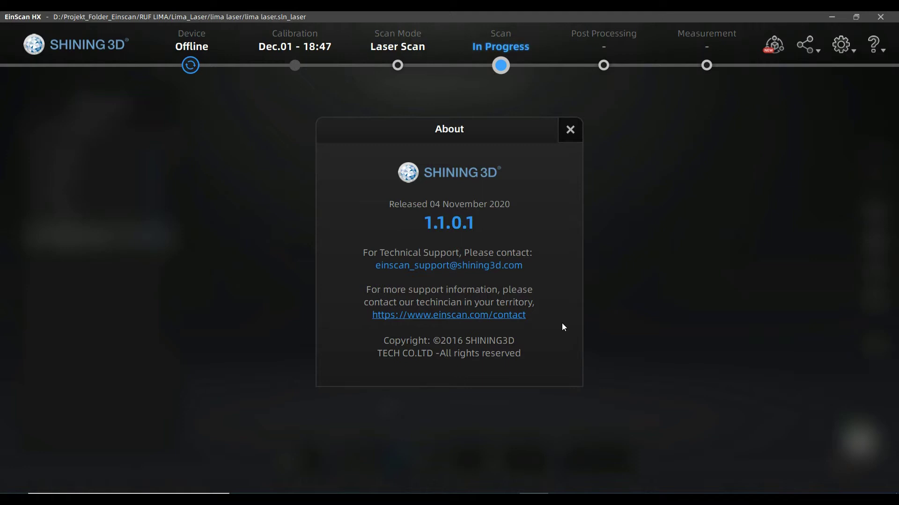
Close the version information, hide all project groups except aussen, and examine that scan from several sides.
left_click(579, 136)
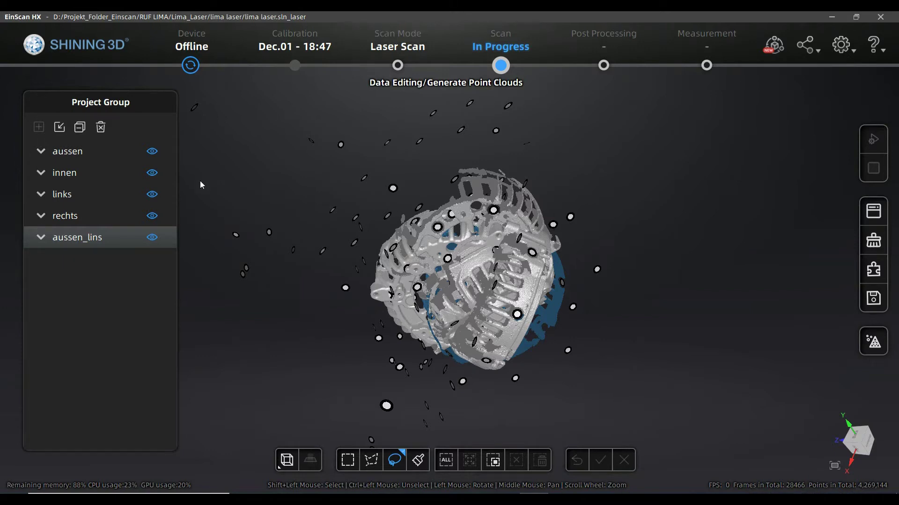
left_click(152, 238)
left_click(152, 216)
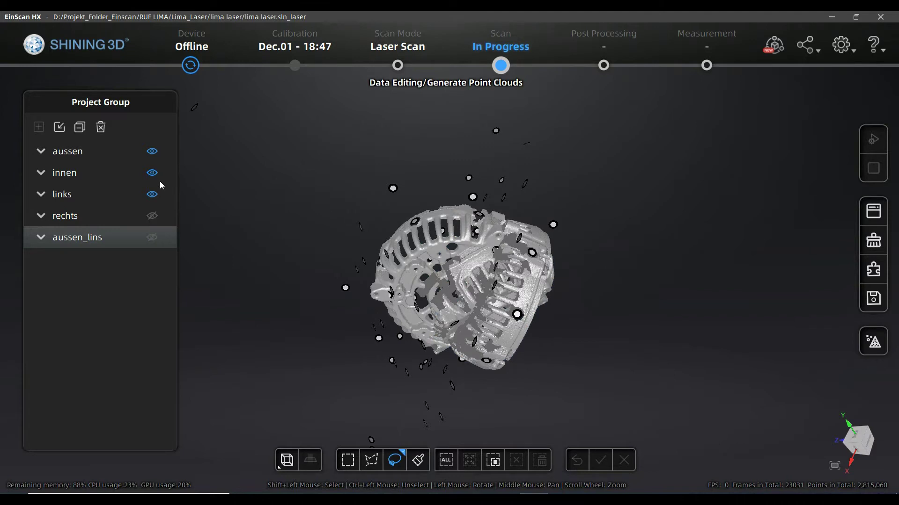
left_click(153, 194)
left_click(152, 173)
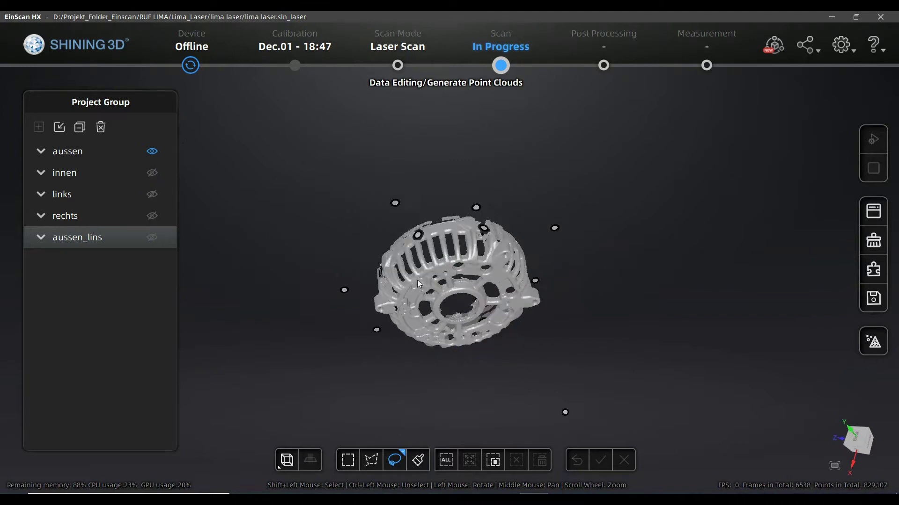
left_click_drag(443, 248, 467, 226)
left_click_drag(448, 279, 435, 262)
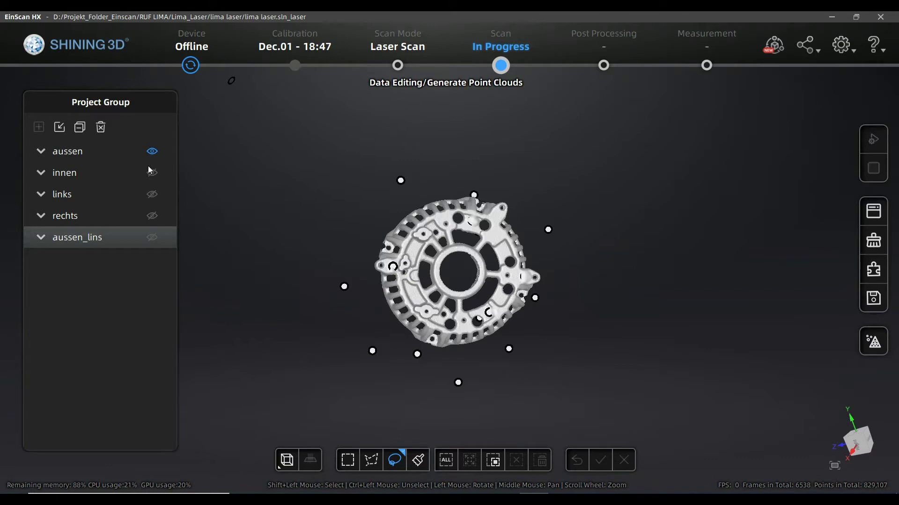
mouse_move(466, 271)
left_mouse_down()
mouse_move(516, 278)
mouse_move(524, 267)
mouse_move(471, 277)
left_mouse_up()
left_click_drag(426, 248, 471, 302)
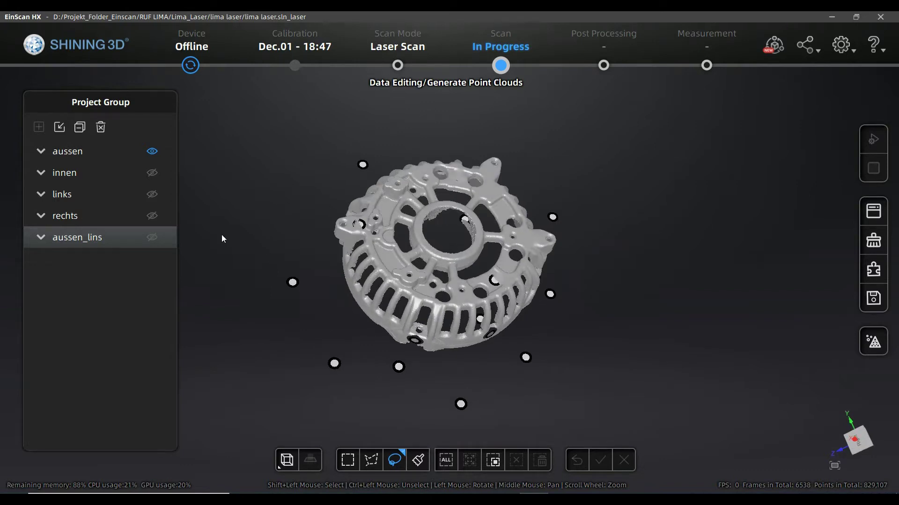
Show the innen group in place of aussen and examine the inner scan.
left_click(152, 171)
left_click(152, 151)
left_click_drag(434, 251, 538, 290)
Show the links group in place of innen and examine that scan from several sides.
left_click(153, 196)
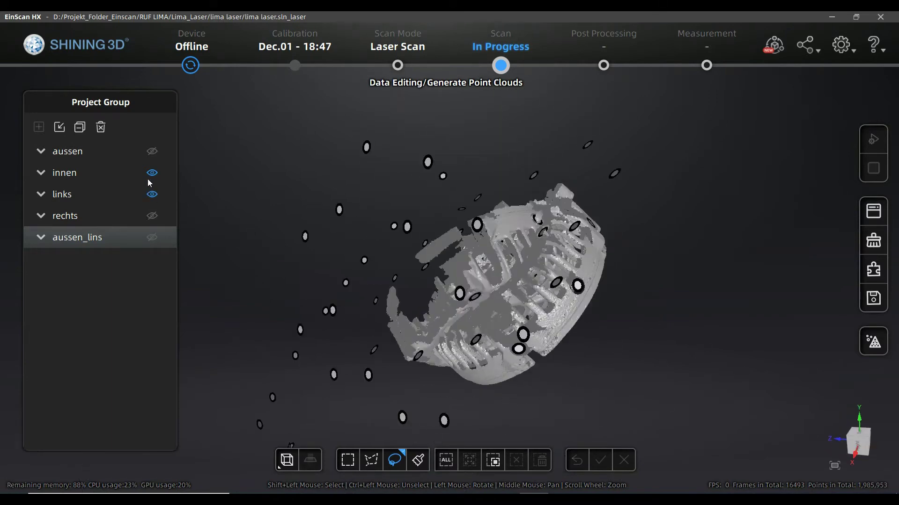
left_click(146, 176)
left_click(153, 176)
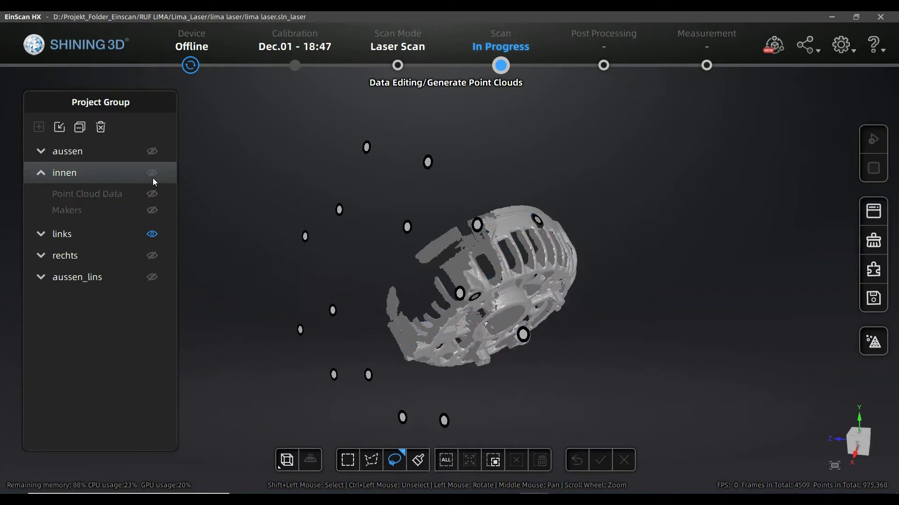
left_click(44, 172)
left_click_drag(702, 291, 489, 329)
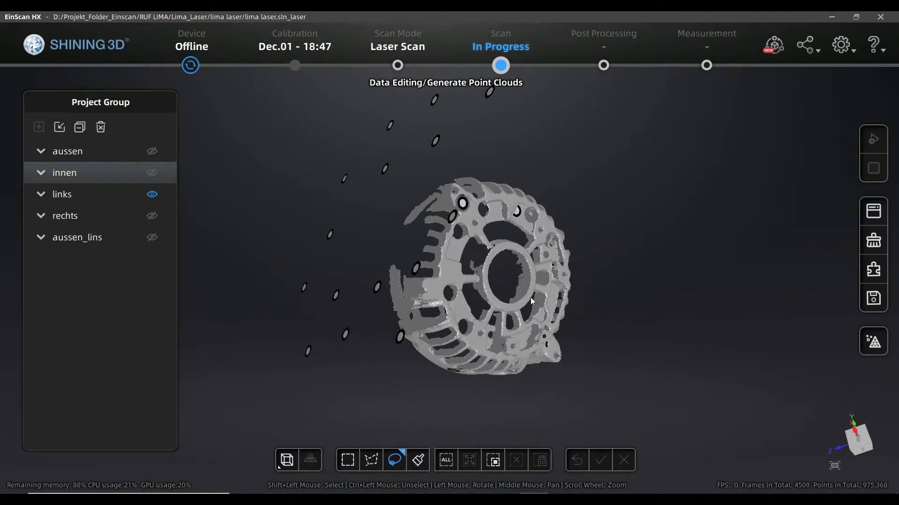
left_click_drag(483, 323, 556, 336)
left_click_drag(528, 277, 464, 303)
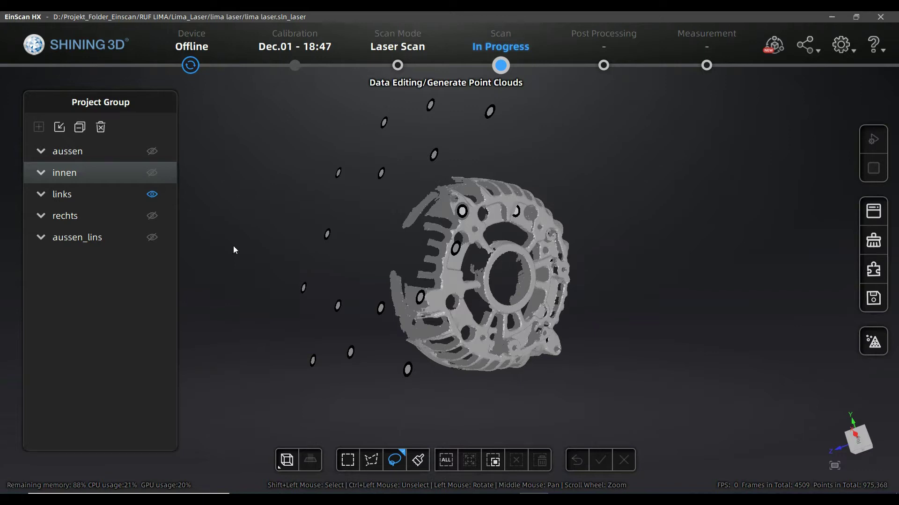
Show the rechts group in place of links and examine that scan from several sides.
left_click(152, 215)
left_click(152, 194)
left_click_drag(366, 257, 436, 248)
left_click_drag(543, 260, 510, 289)
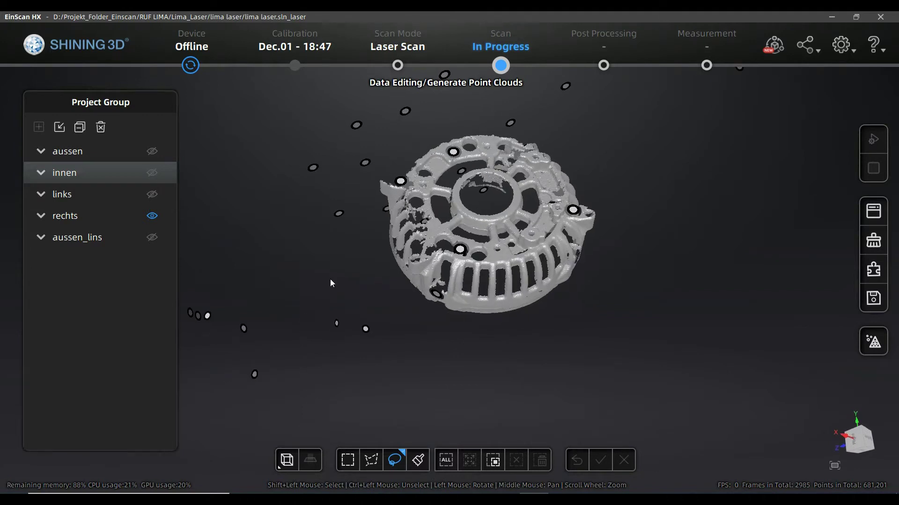
Show the aussen_lins group in place of rechts and examine that scan from several sides.
left_click(152, 237)
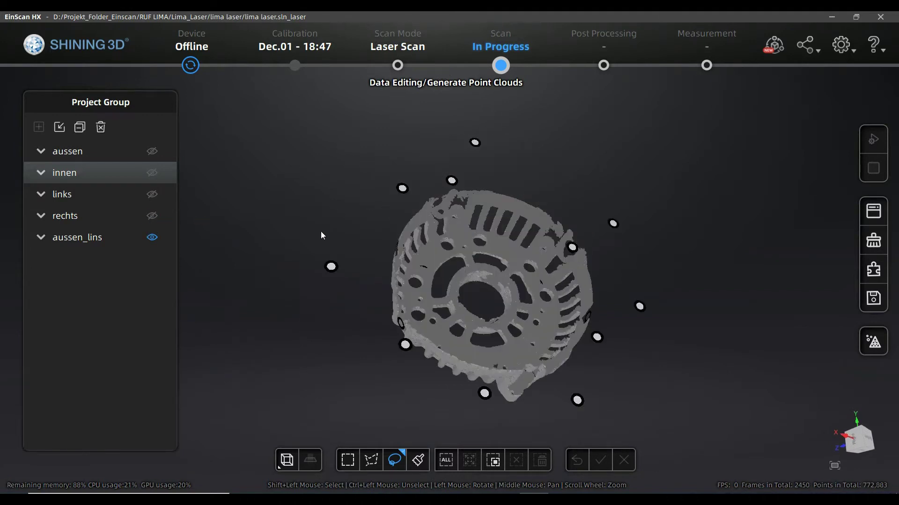
left_click_drag(454, 282, 529, 266)
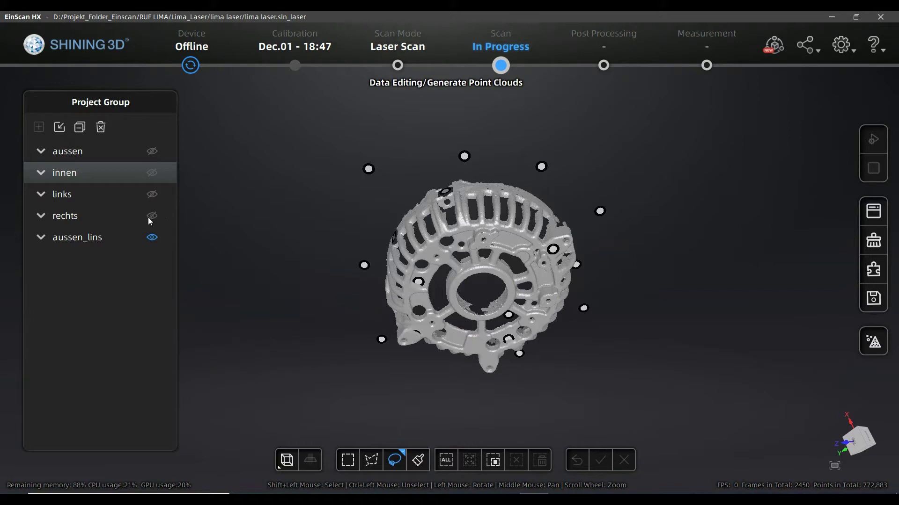
mouse_move(474, 275)
left_mouse_down()
mouse_move(546, 307)
mouse_move(510, 332)
mouse_move(489, 290)
mouse_move(417, 316)
mouse_move(489, 302)
mouse_move(487, 275)
left_mouse_up()
left_click_drag(535, 336, 426, 288)
left_click_drag(426, 231, 447, 355)
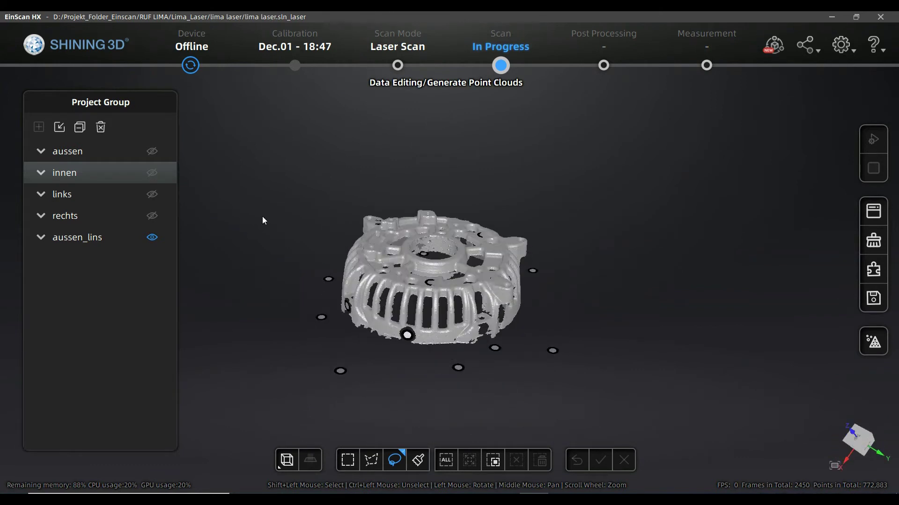
Make the rechts, links, innen and aussen groups visible again alongside aussen_lins.
left_click(152, 216)
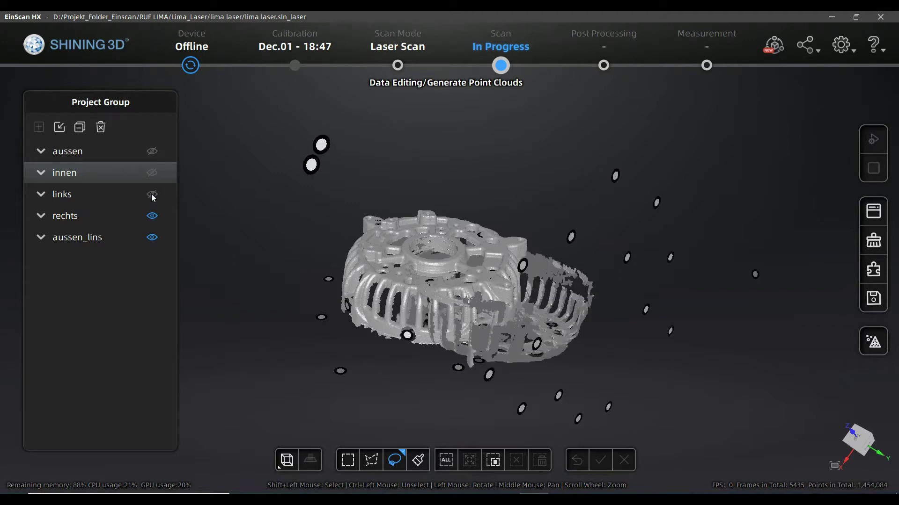
left_click(152, 195)
left_click(152, 173)
left_click(152, 151)
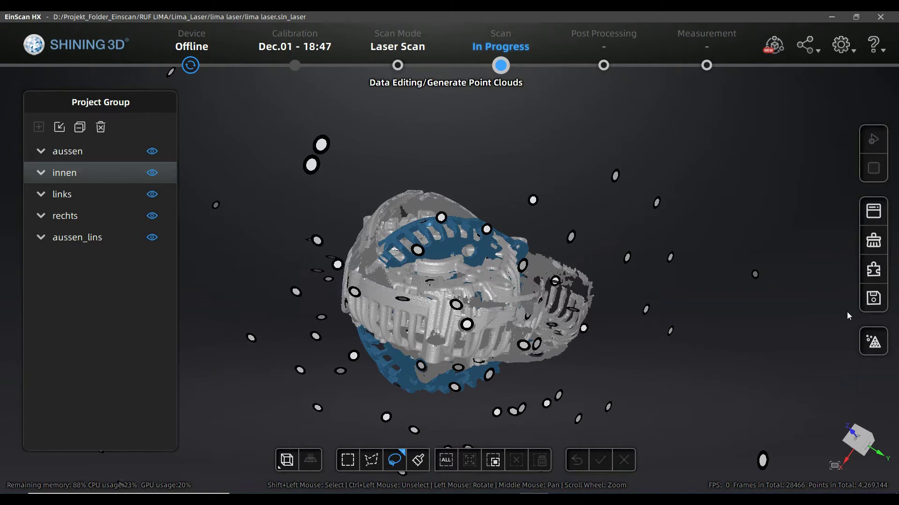
Open the scan alignment and load aussen as the fixed scan.
left_click(871, 275)
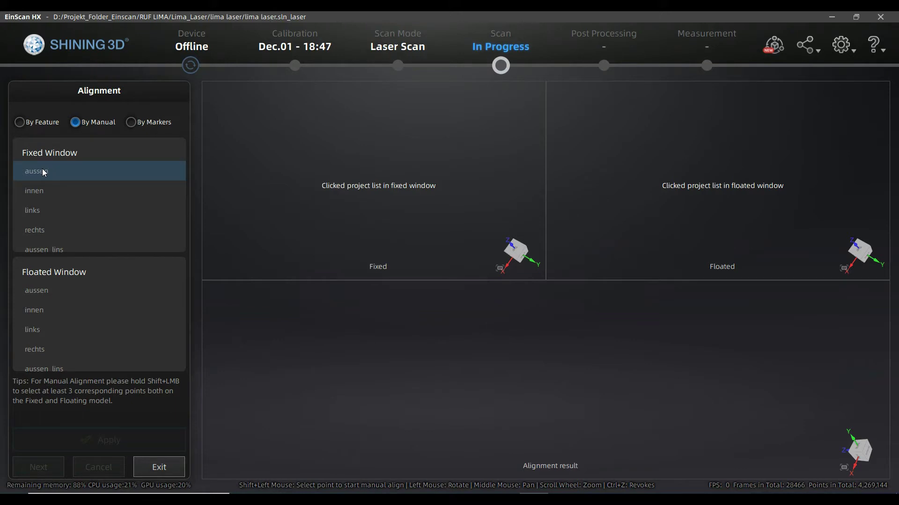
left_click(70, 173)
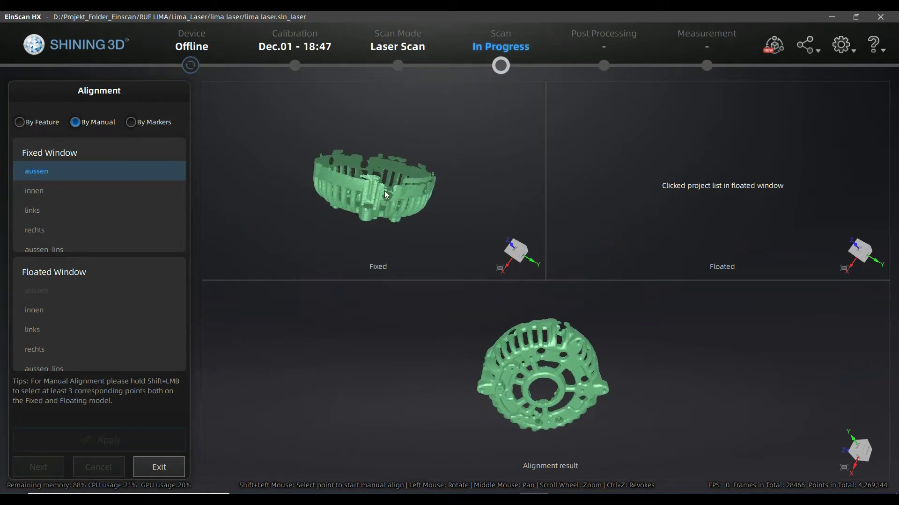
left_click_drag(394, 215, 404, 184)
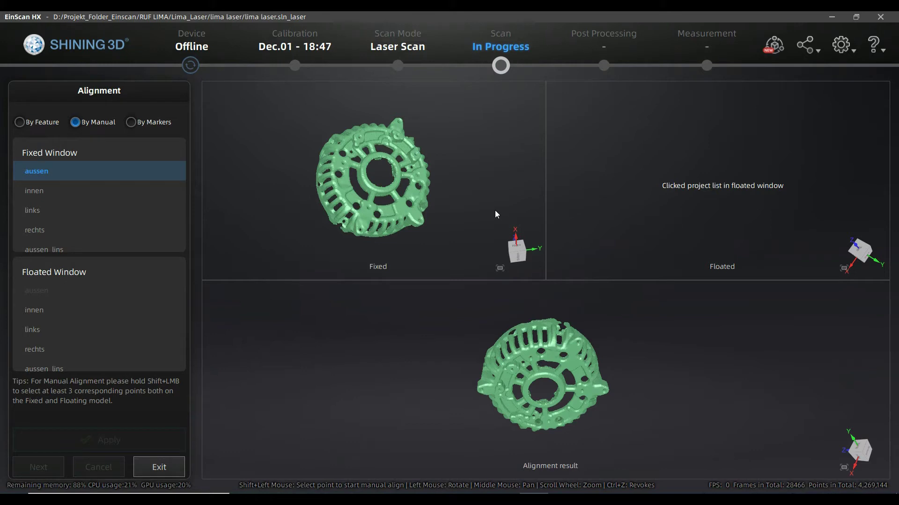
Load links as the floated scan and align it to aussen by feature.
left_click(47, 312)
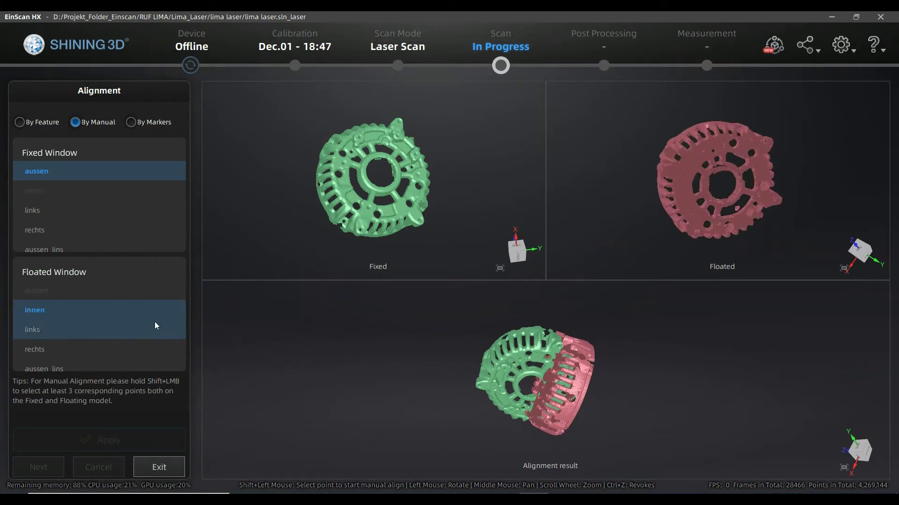
left_click_drag(183, 315, 184, 325)
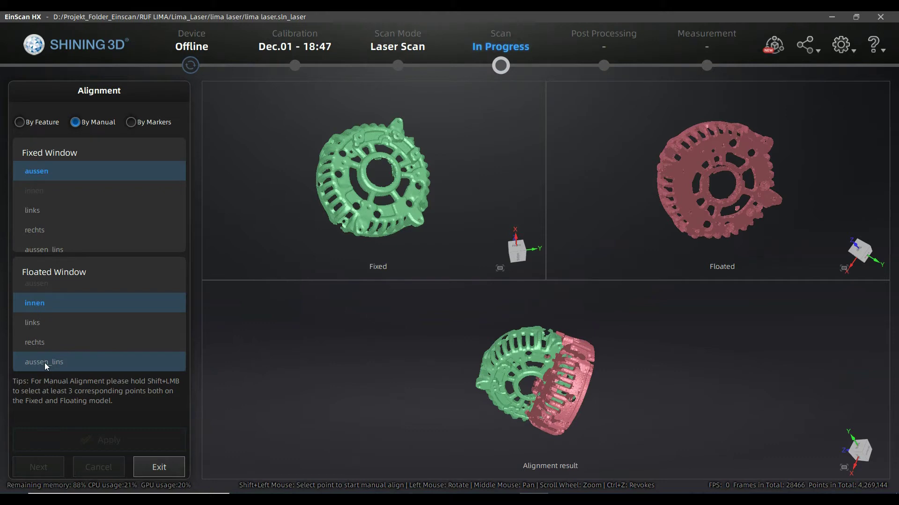
left_click(41, 329)
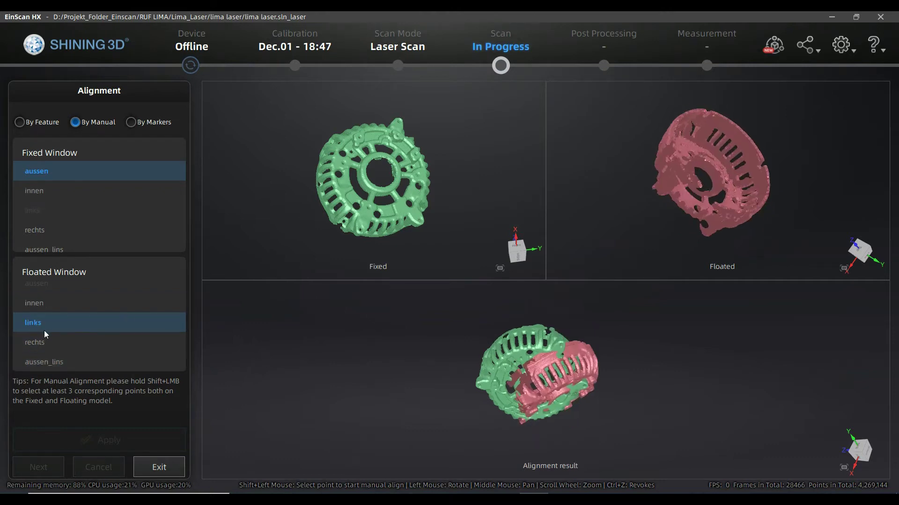
left_click_drag(697, 206, 727, 217)
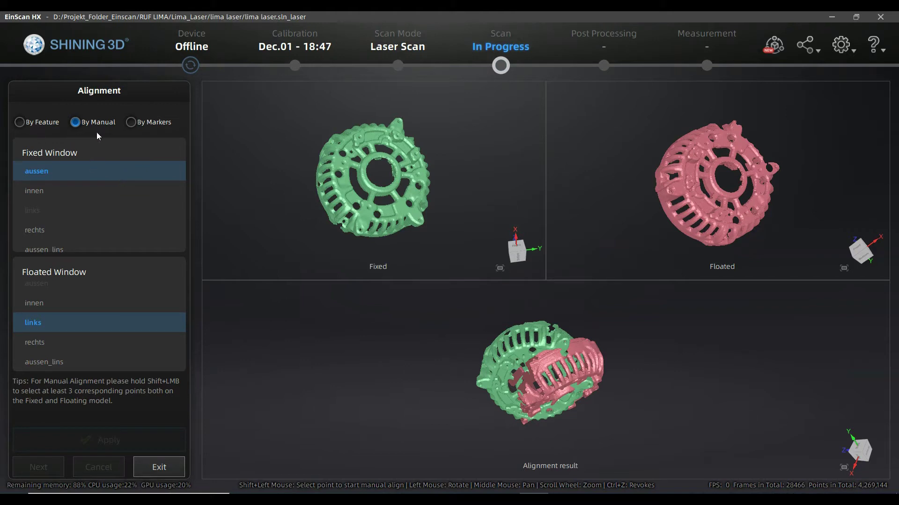
left_click(19, 123)
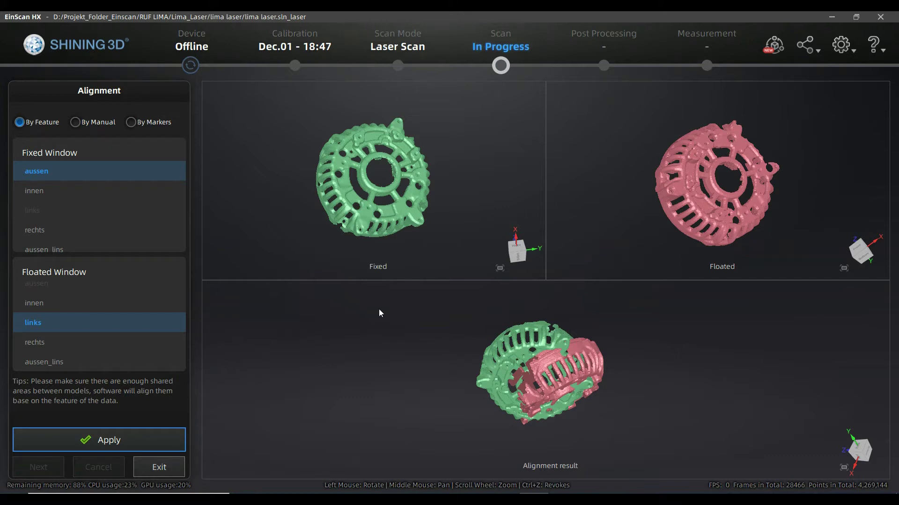
left_click(116, 440)
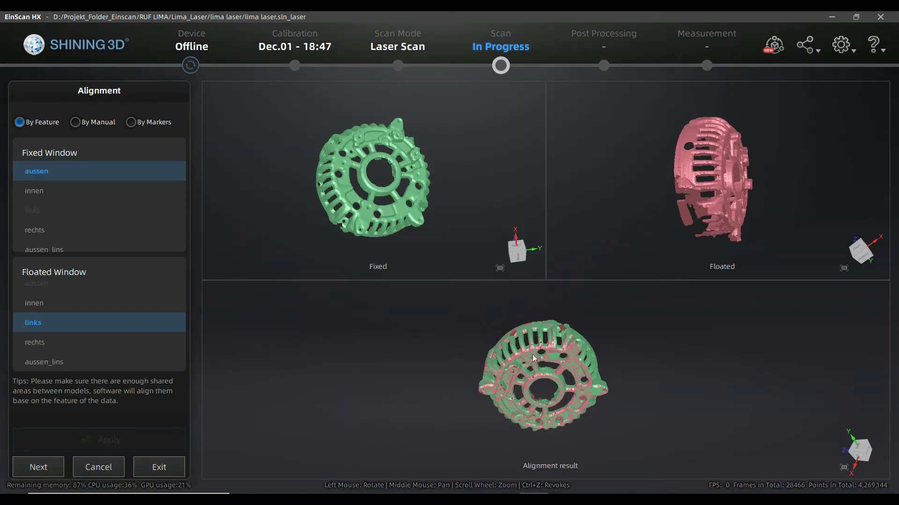
Examine the alignment result of aussen and links up close from several sides.
left_click_drag(534, 358, 566, 411)
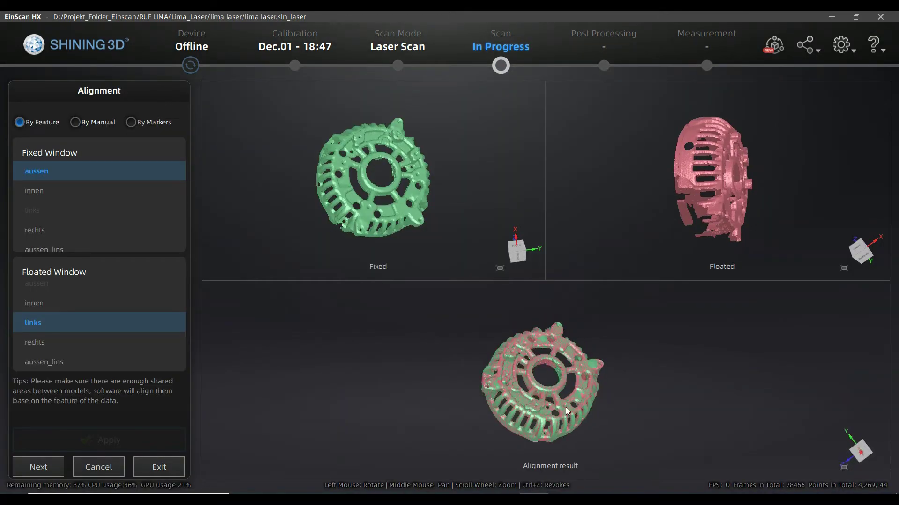
scroll(565, 406, "up", 3)
left_click_drag(565, 403, 474, 424)
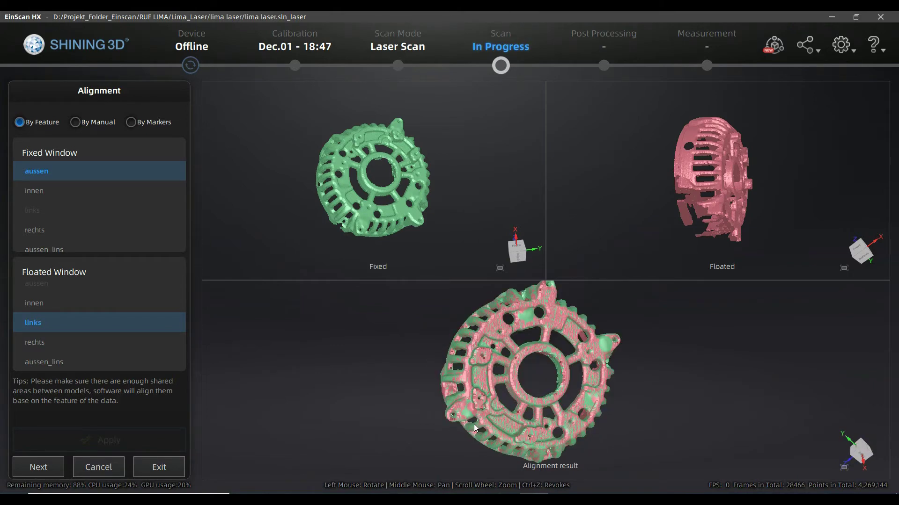
left_click_drag(539, 378, 552, 359)
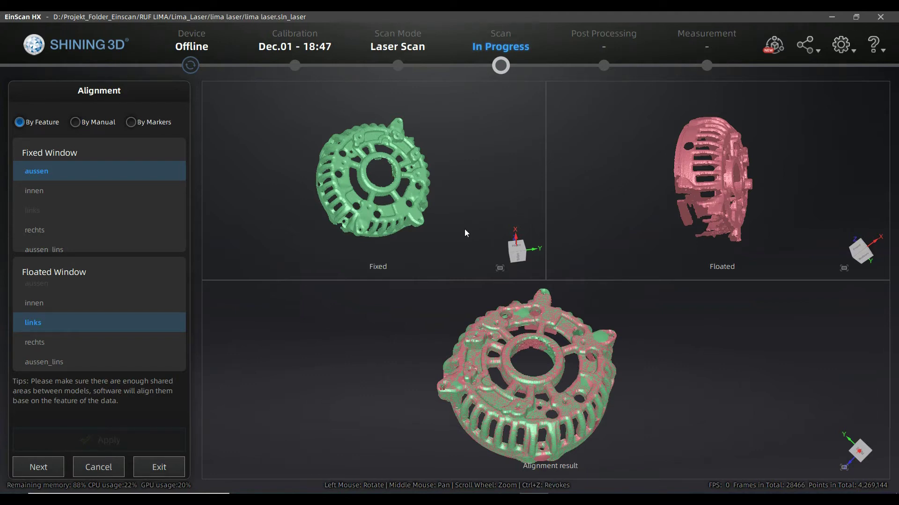
left_click_drag(690, 206, 670, 217)
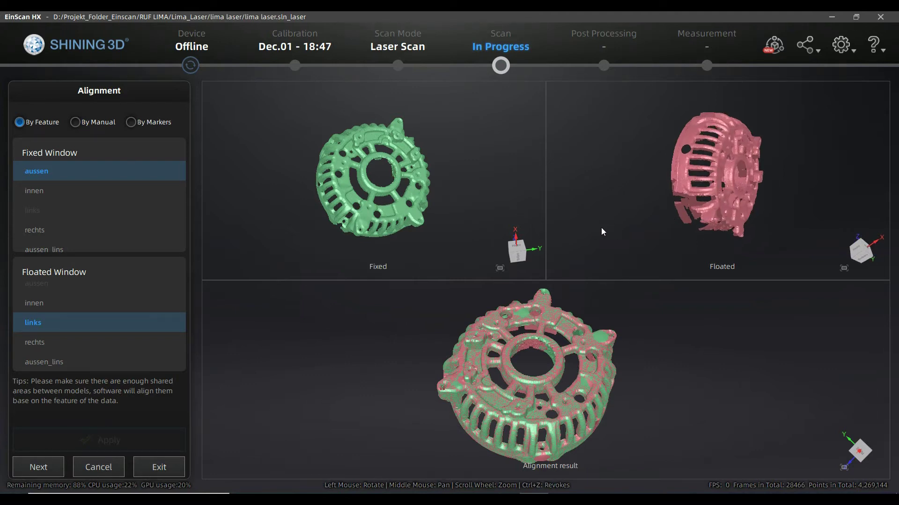
left_click_drag(495, 375, 561, 355)
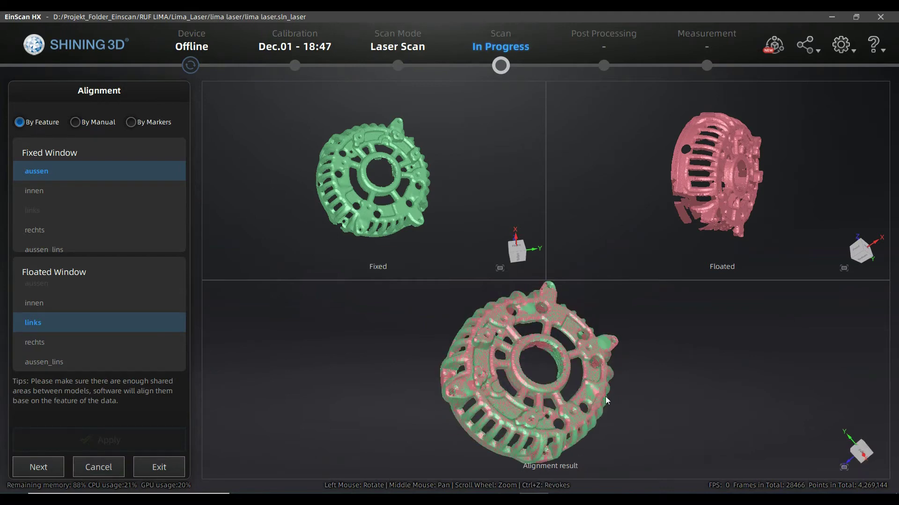
left_click_drag(605, 397, 574, 390)
mouse_move(481, 423)
left_mouse_down()
mouse_move(479, 430)
mouse_move(482, 408)
left_mouse_up()
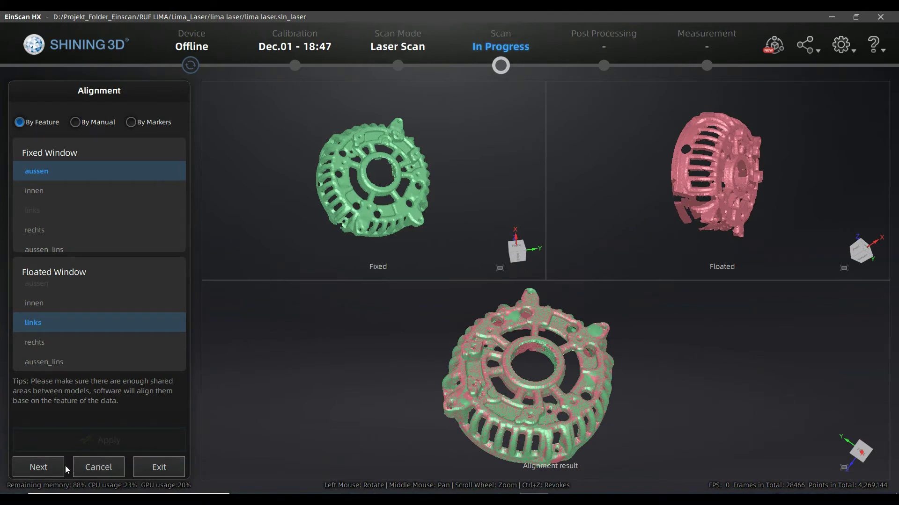
Accept the alignment of aussen and links, and load innen as the floated scan against the merged group.
left_click(38, 470)
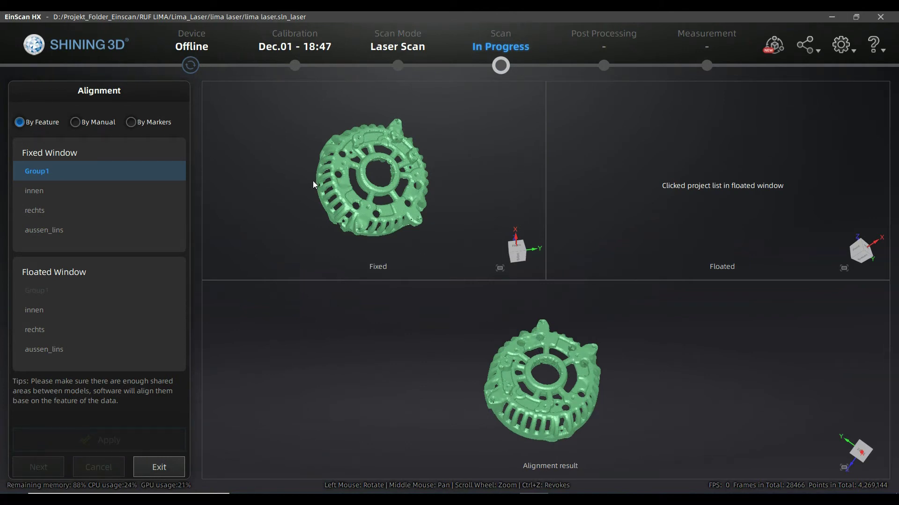
left_click_drag(512, 327, 517, 362)
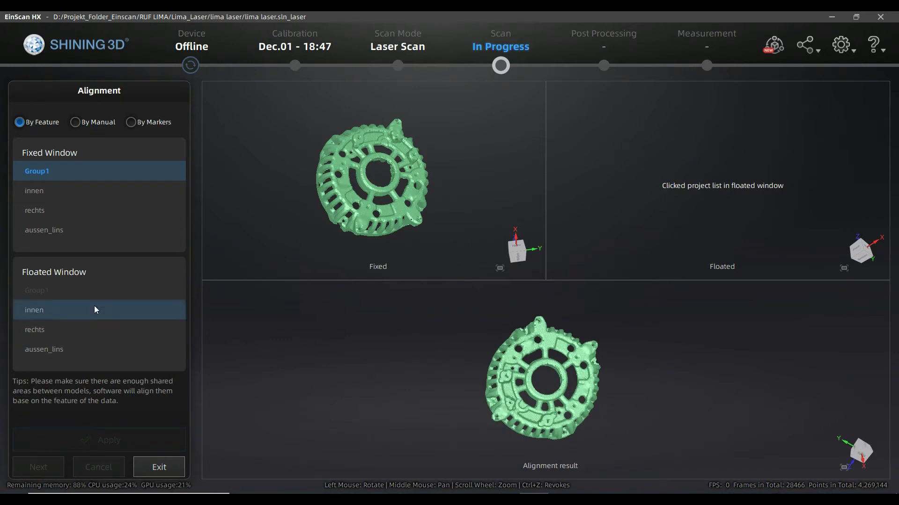
left_click(37, 311)
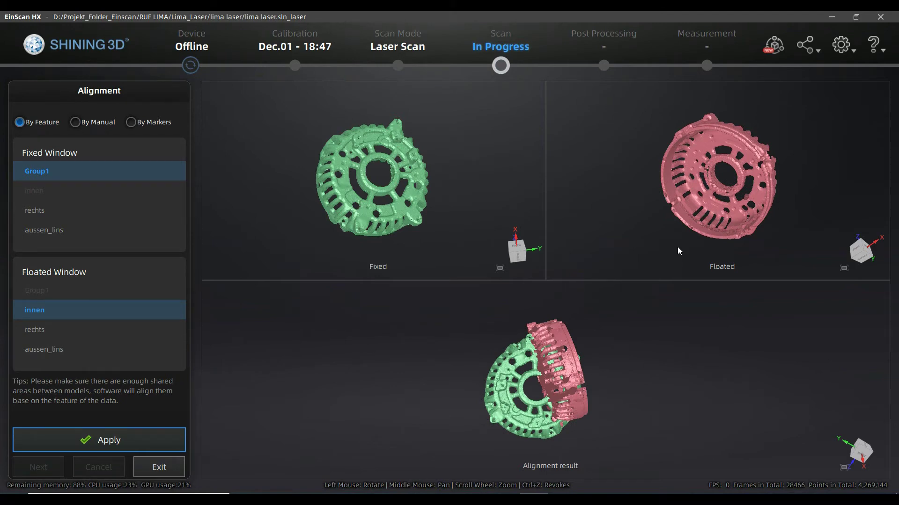
mouse_move(710, 184)
left_mouse_down()
mouse_move(723, 165)
mouse_move(720, 179)
left_mouse_up()
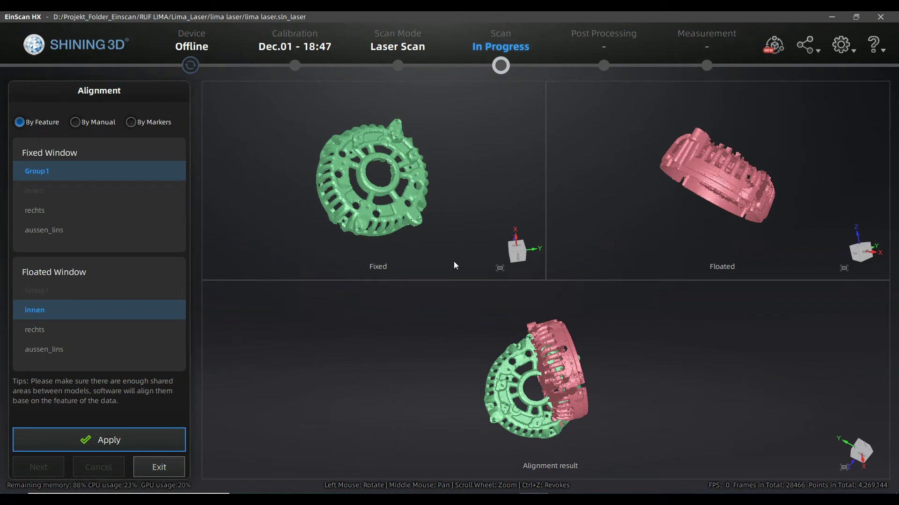
left_click_drag(693, 194, 776, 172)
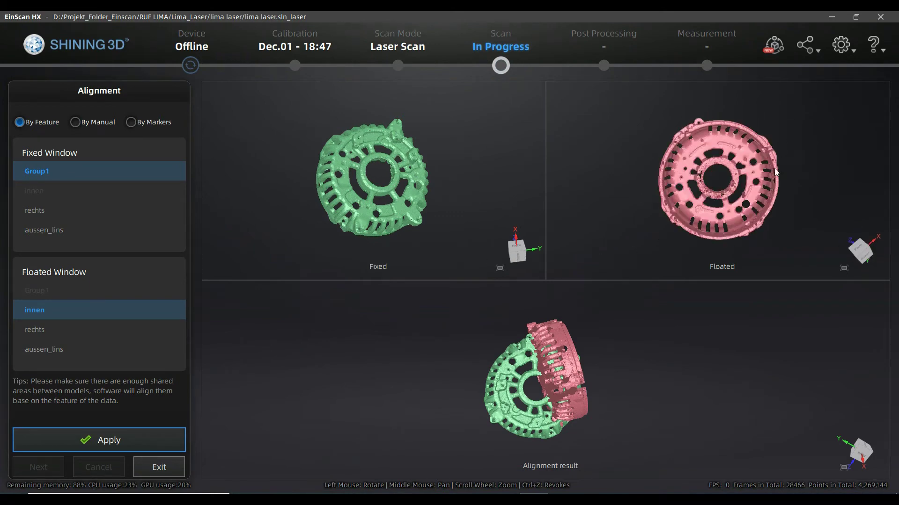
left_click_drag(432, 165, 426, 222)
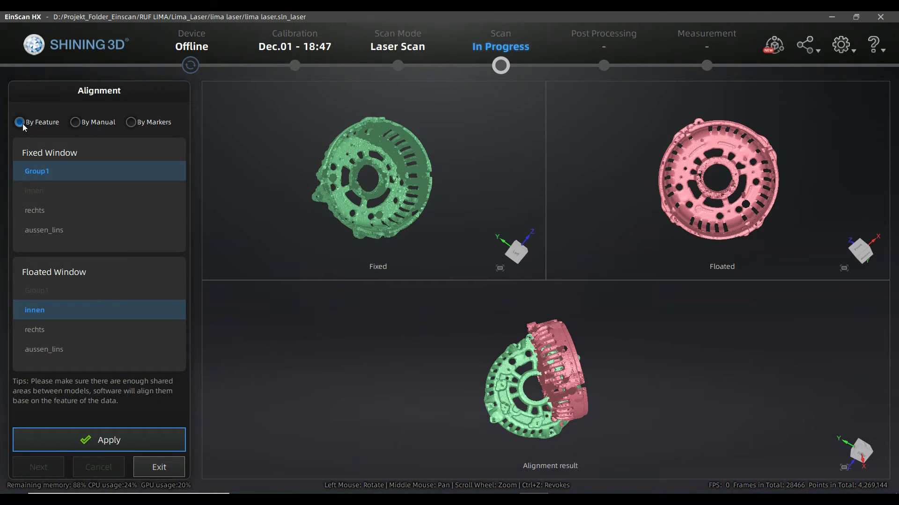
Switch to manual alignment and turn Group1 and innen to matching close-up views of their open inner side.
left_click(76, 123)
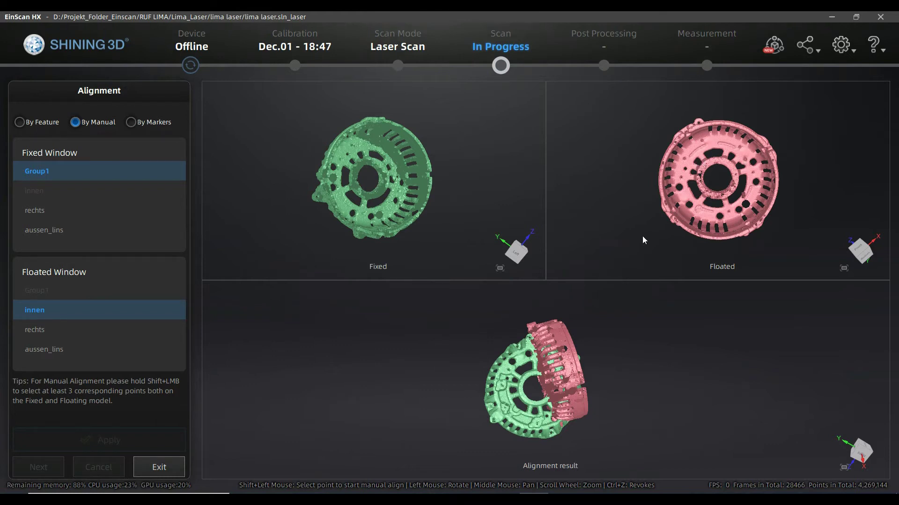
left_click_drag(661, 192, 355, 176)
left_click_drag(402, 198, 436, 181)
left_click_drag(666, 192, 671, 259)
left_click_drag(674, 198, 624, 215)
left_click_drag(370, 192, 410, 176)
left_click_drag(746, 169, 642, 193)
left_click_drag(733, 214, 686, 177)
scroll(686, 177, "up", 5)
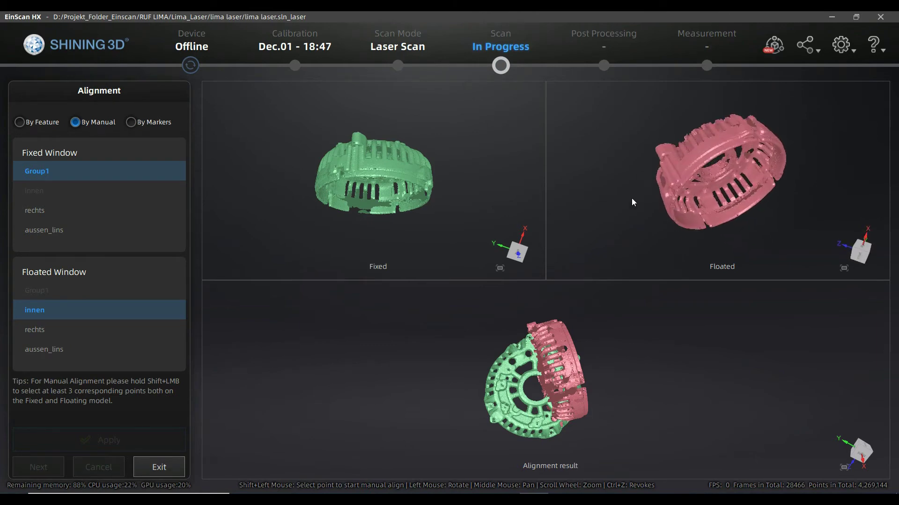
left_click_drag(433, 205, 447, 180)
scroll(444, 180, "up", 2)
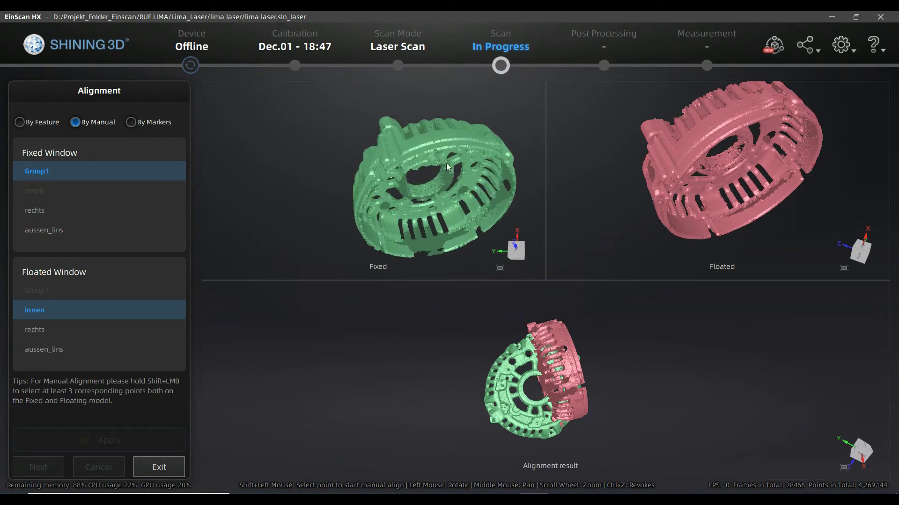
Try to align innen to Group1 manually with three matching point pairs around the rim, and inspect the result.
left_click(667, 178, "shift")
left_click(390, 163, "shift")
left_click(503, 159, "shift")
left_click(786, 117, "shift")
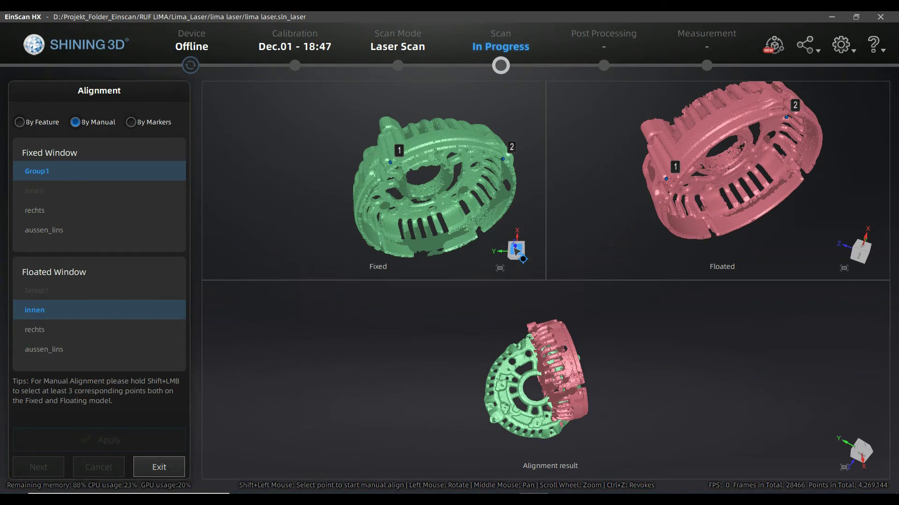
left_click(801, 180, "shift")
left_click(475, 238, "shift")
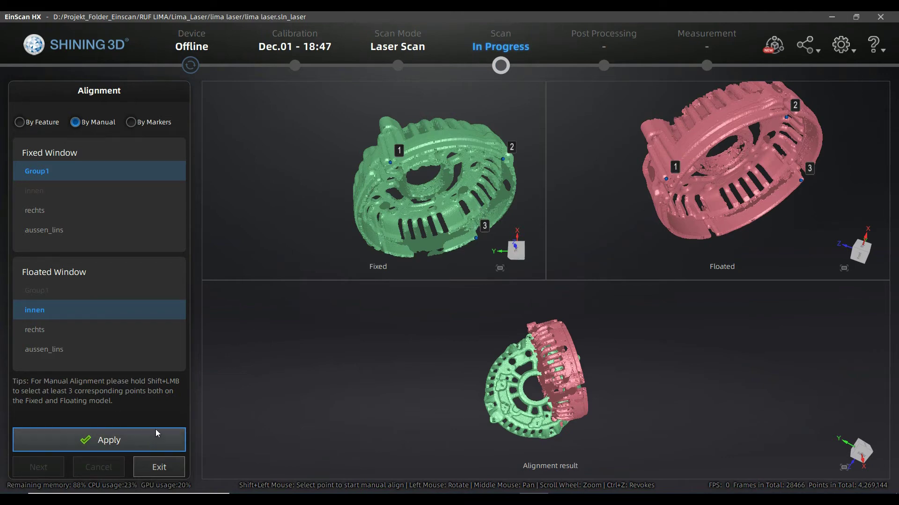
left_click(102, 448)
left_click(124, 444)
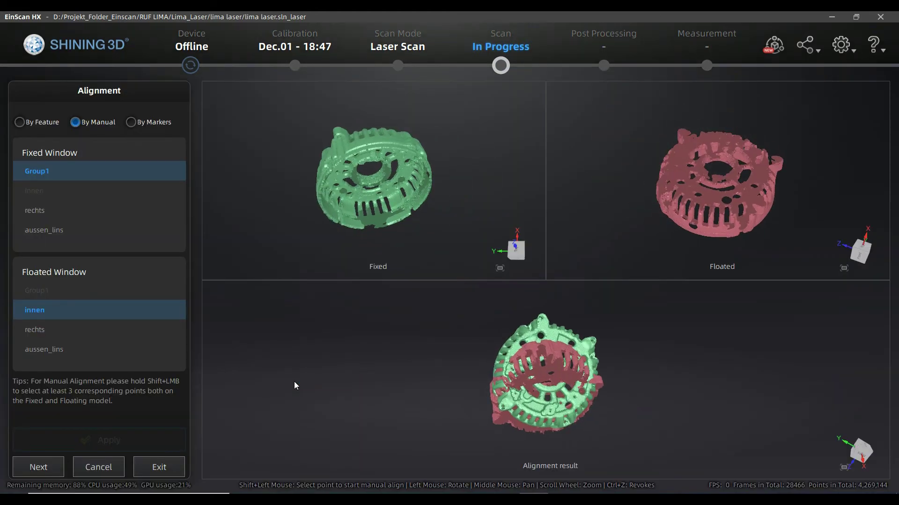
left_click_drag(552, 449, 553, 400)
scroll(524, 403, "up", 5)
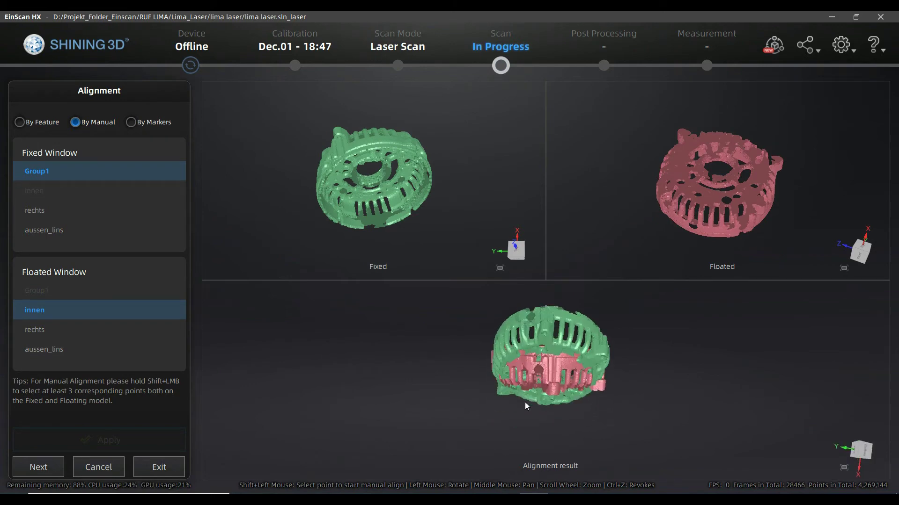
left_click_drag(524, 403, 460, 375)
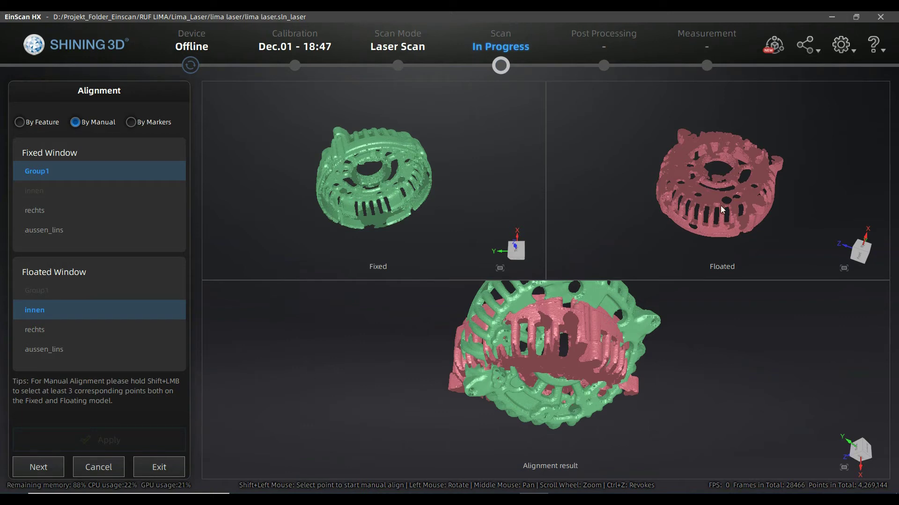
Mark two new matching point pairs on the mounting lugs of Group1 and innen for another manual alignment.
left_click_drag(710, 204, 715, 236)
left_click_drag(697, 206, 709, 166)
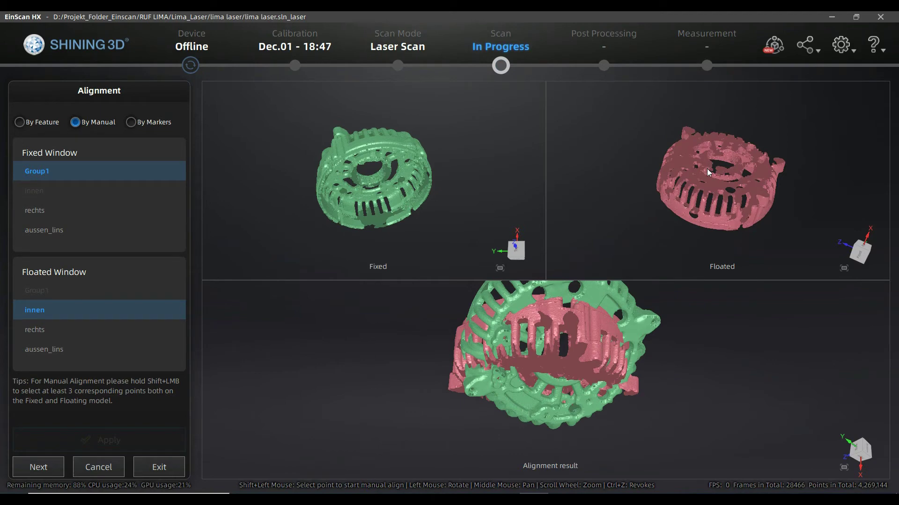
left_click_drag(716, 211, 739, 199)
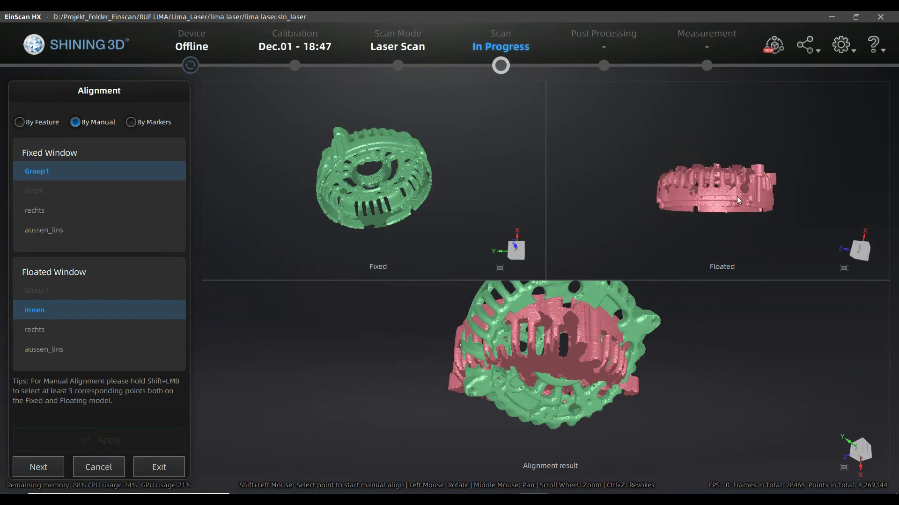
left_click_drag(681, 228, 715, 207)
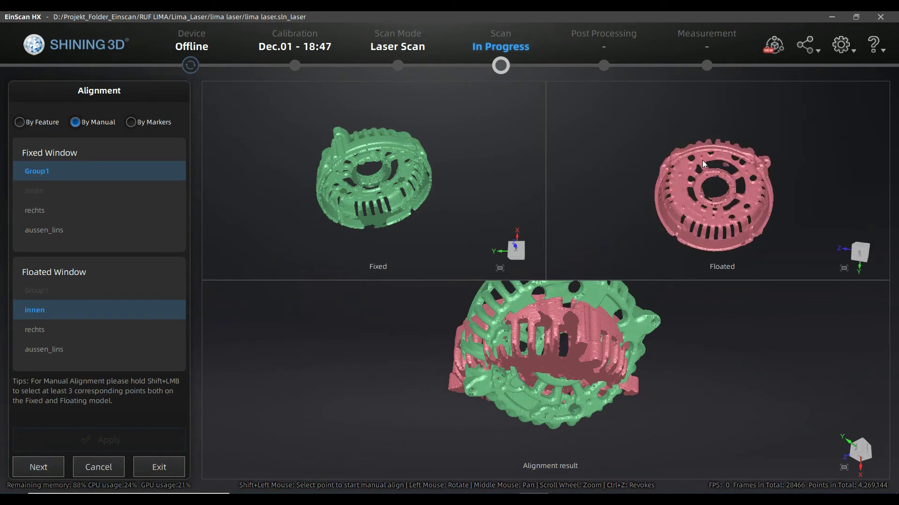
scroll(705, 217, "up", 2)
left_click_drag(458, 214, 367, 218)
left_click_drag(680, 143, 624, 181)
left_click_drag(687, 182, 703, 124)
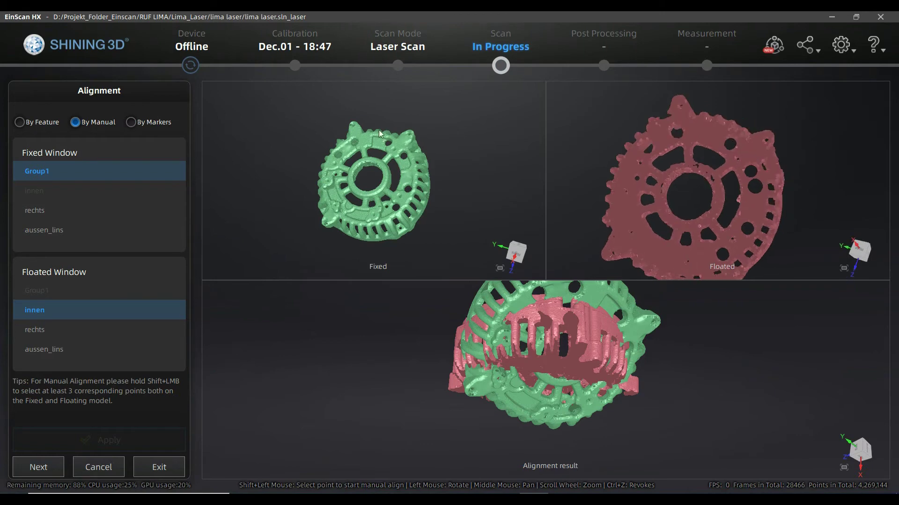
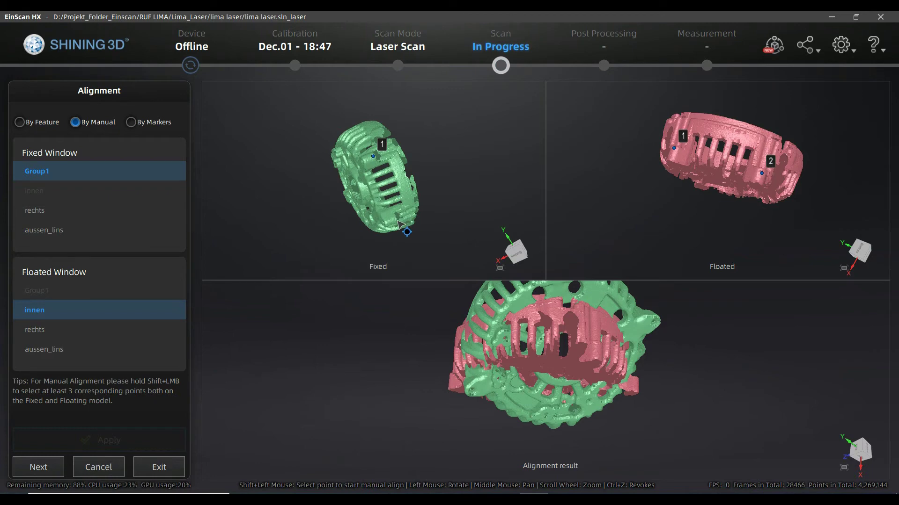
left_click_drag(433, 238, 430, 143)
left_click_drag(665, 180, 718, 214)
left_click_drag(439, 225, 413, 204)
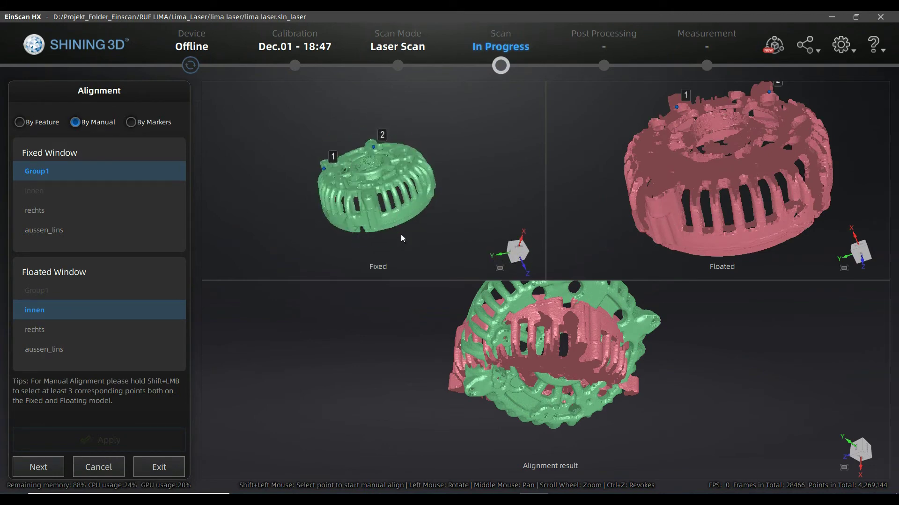
Add a third matching point pair on the lower side wall beside the rib and apply the manual alignment.
scroll(382, 222, "up", 1)
left_click_drag(642, 226, 690, 199)
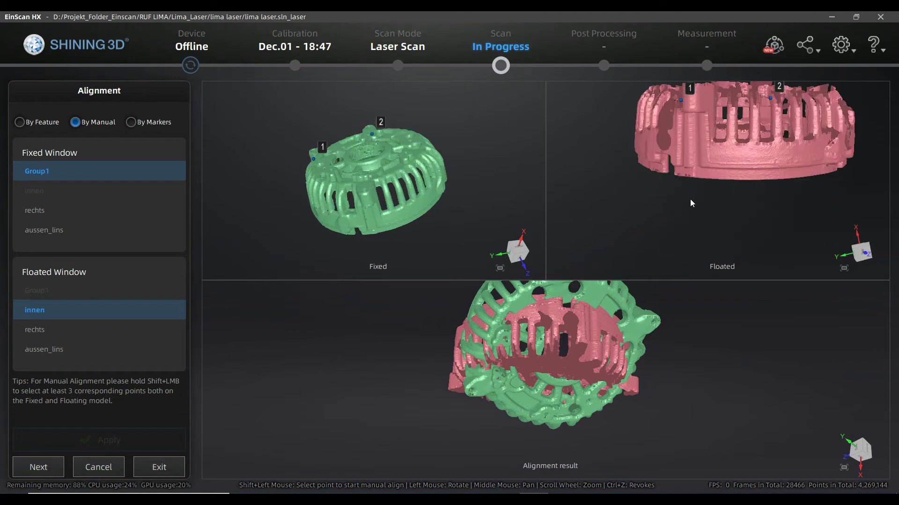
left_click(710, 164, "shift")
left_click(384, 226, "shift")
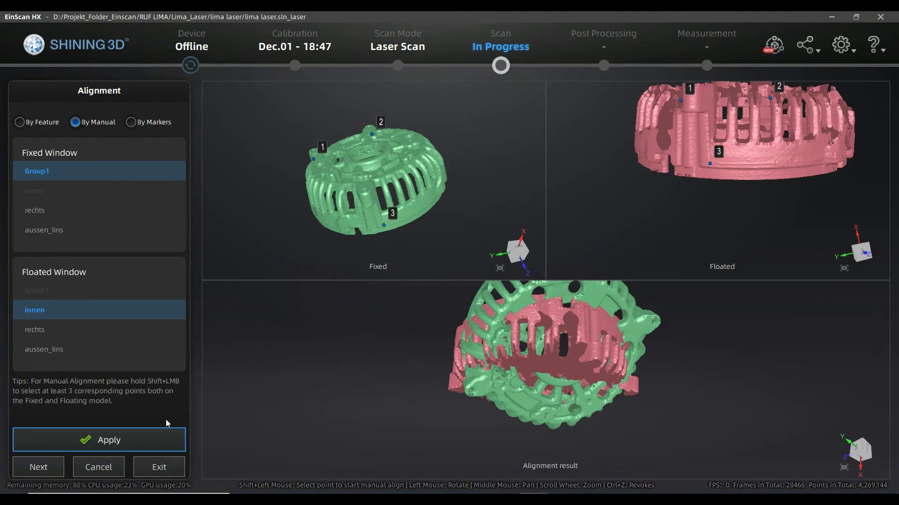
left_click(155, 437)
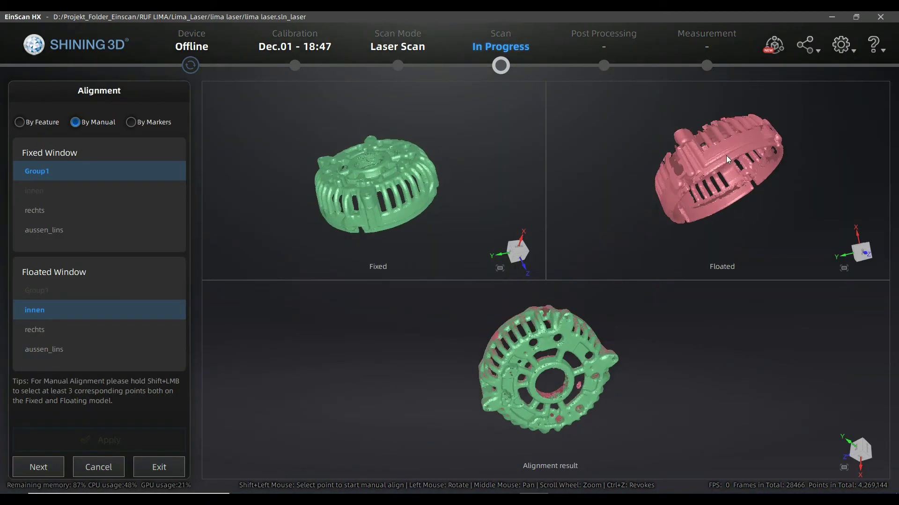
Inspect the alignment of innen on Group1 from several sides and accept it.
left_click_drag(574, 383, 572, 393)
scroll(571, 393, "up", 5)
scroll(571, 392, "down", 5)
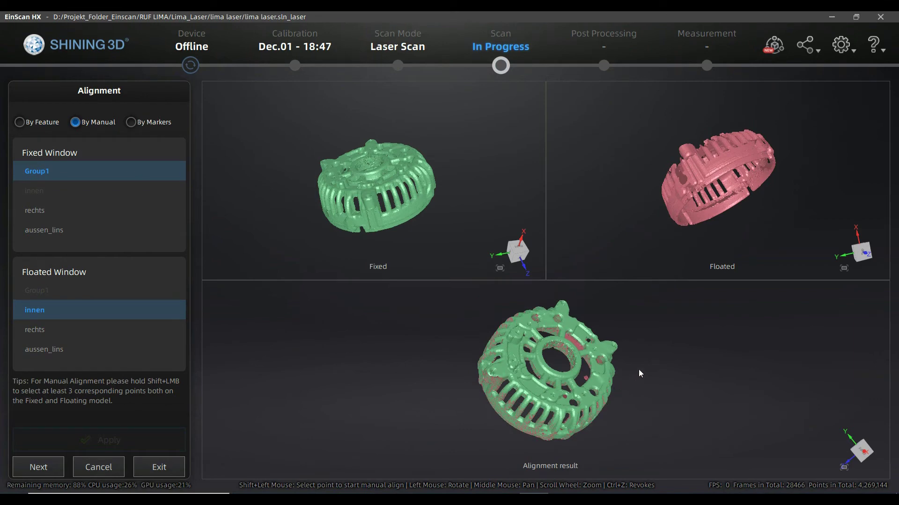
left_click_drag(647, 381, 623, 353)
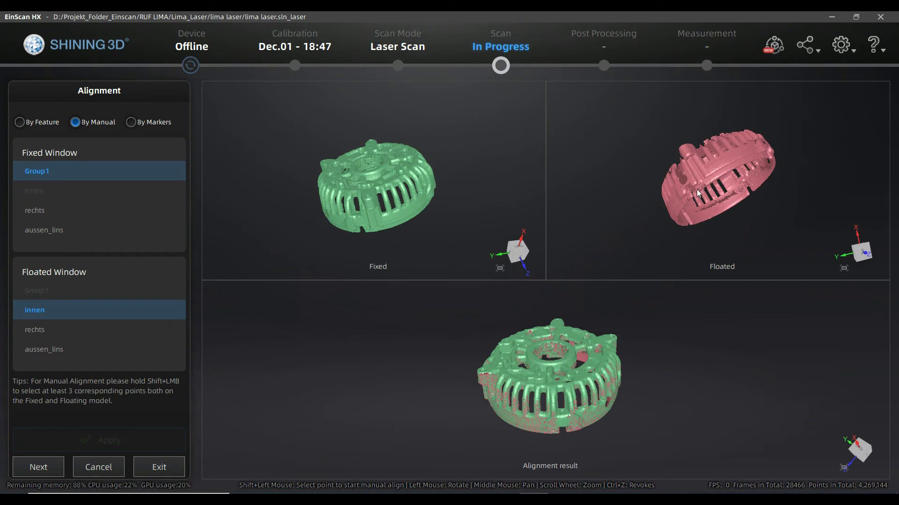
left_click_drag(618, 347, 608, 394)
left_click_drag(554, 381, 654, 334)
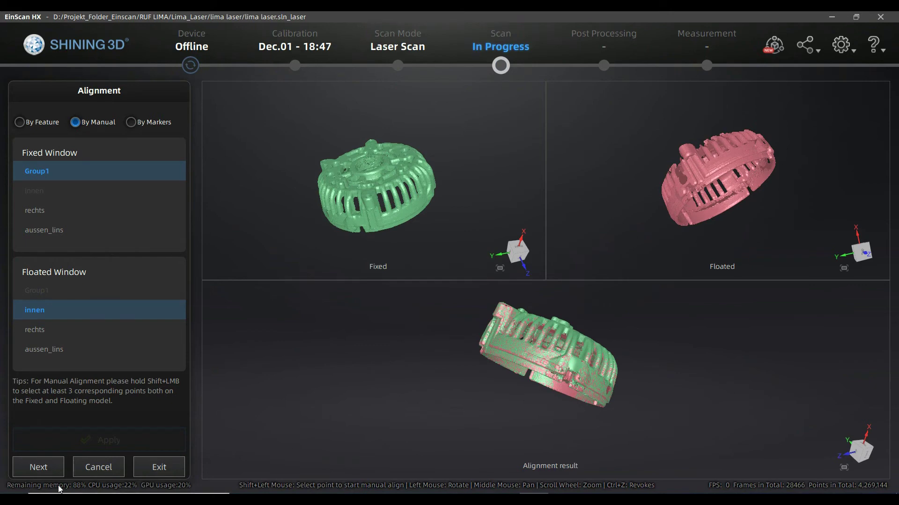
left_click(41, 467)
left_click_drag(591, 357, 290, 332)
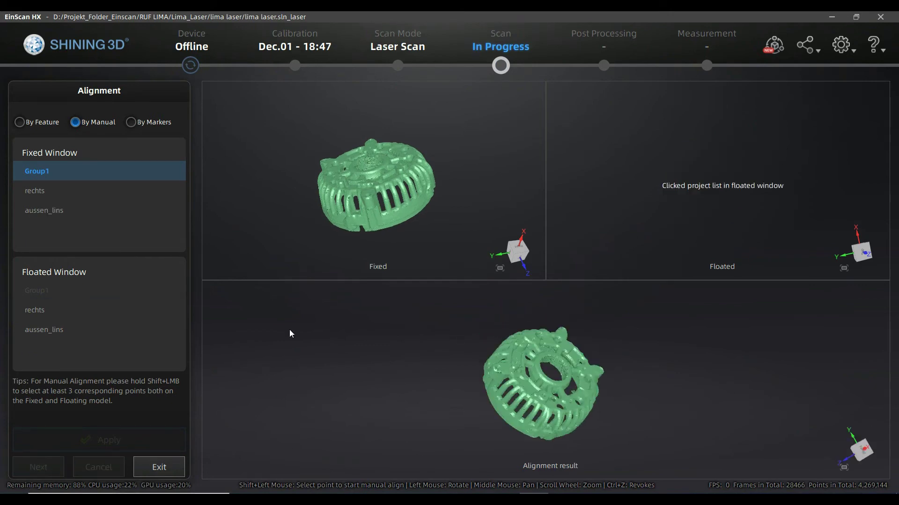
Load rechts as the floated scan, align it to Group1 by feature, and accept the result.
left_click(45, 311)
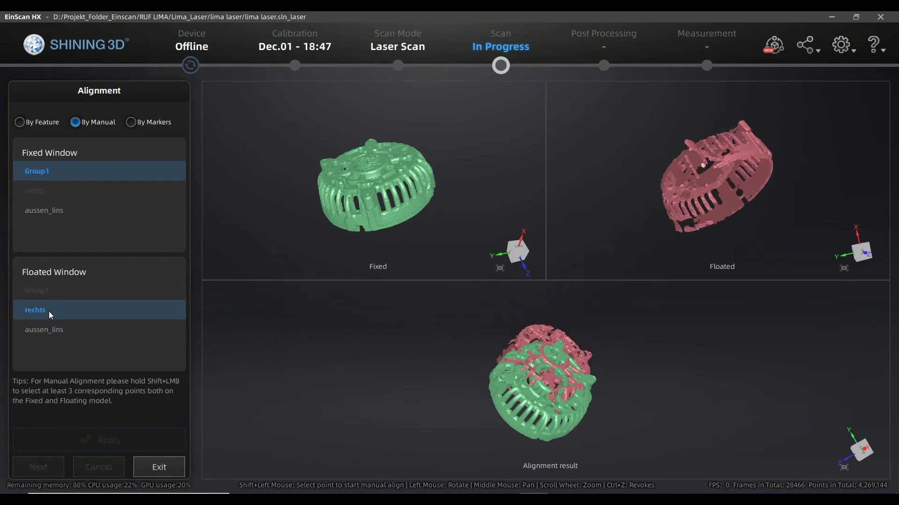
left_click(29, 124)
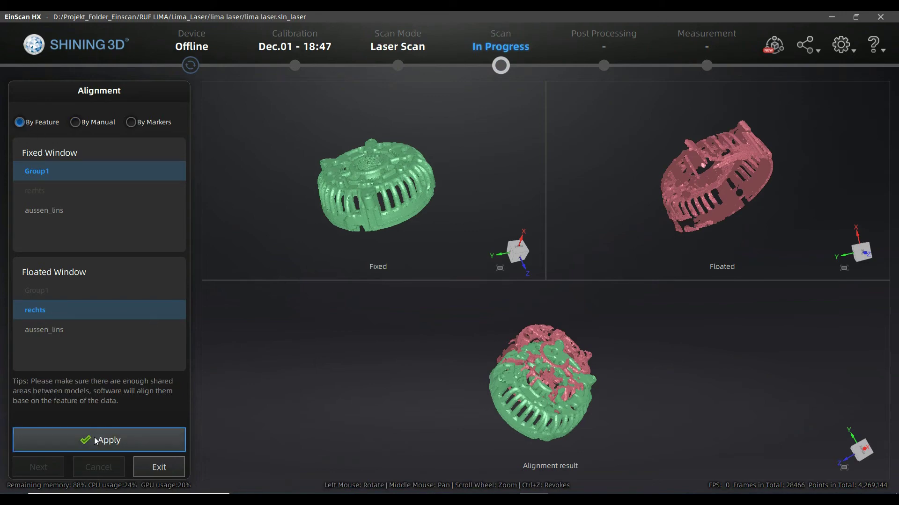
left_click(92, 440)
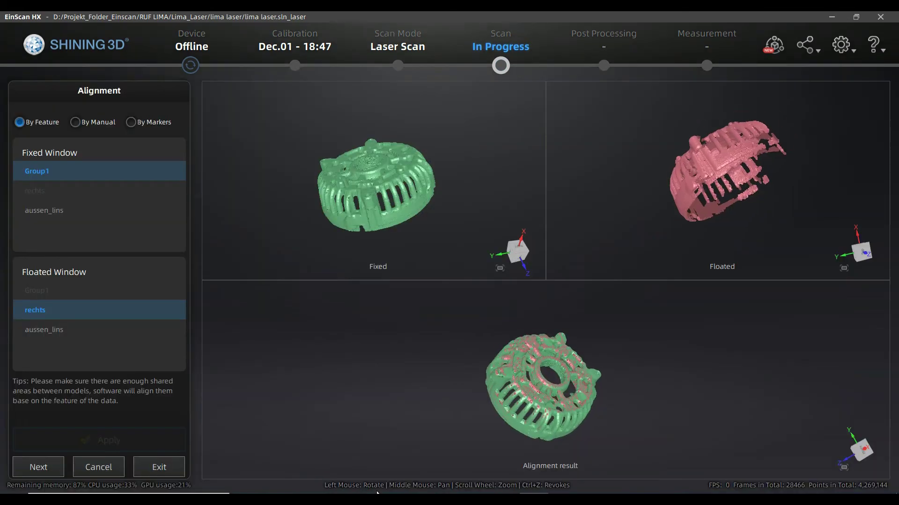
left_click_drag(496, 419, 538, 356)
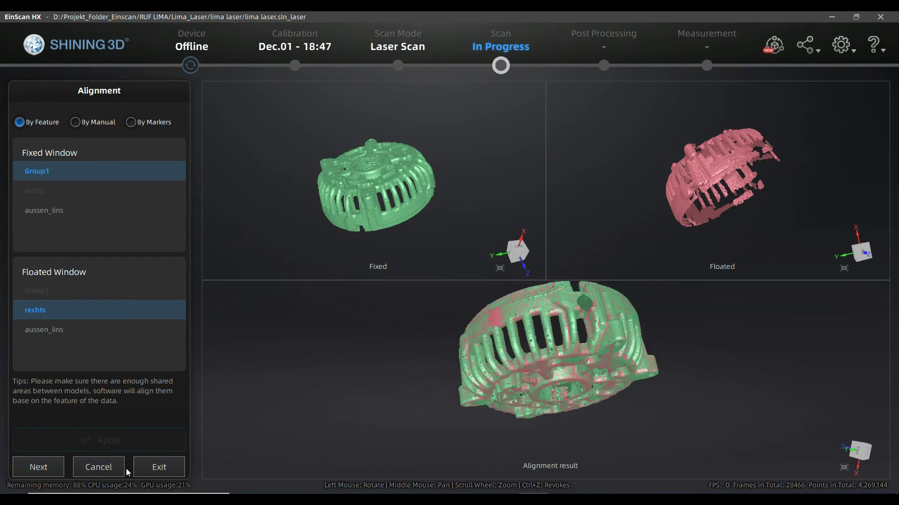
left_click(46, 467)
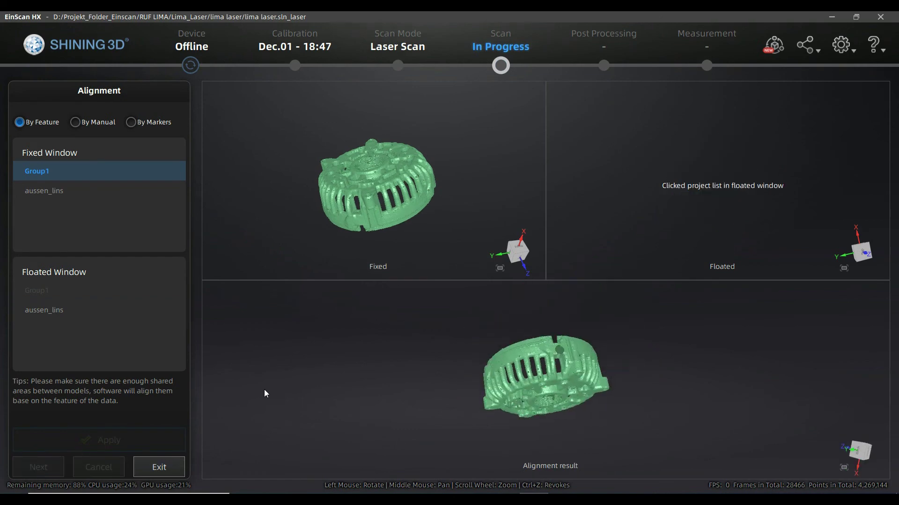
Load aussen_lins as the floated scan and compare it with Group1.
left_click(183, 309)
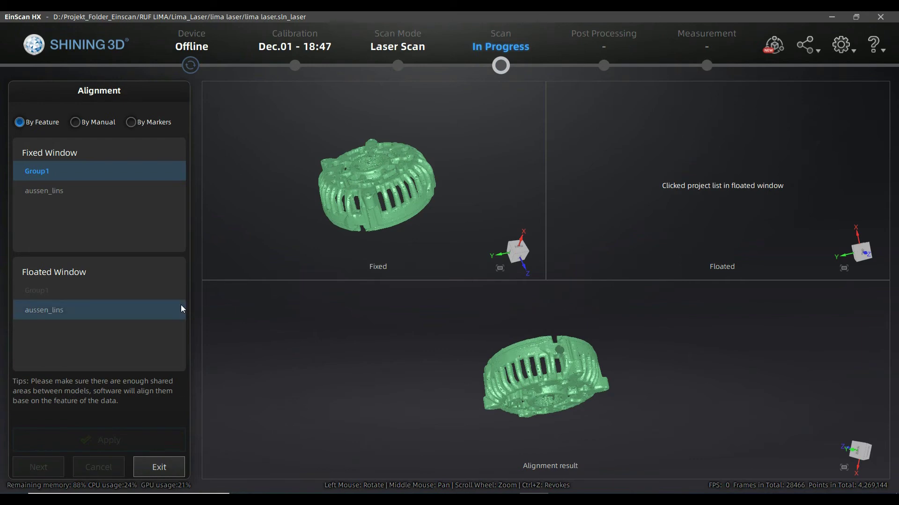
left_click(53, 314)
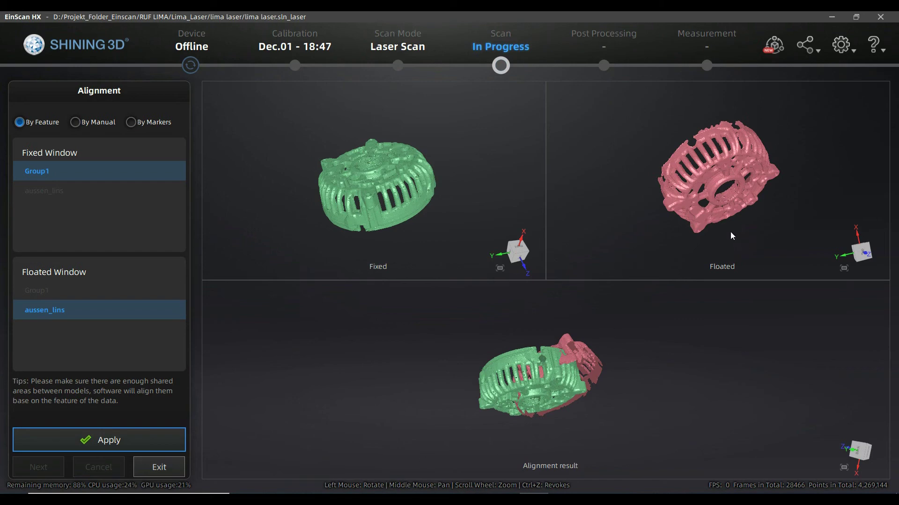
mouse_move(392, 205)
left_mouse_down()
mouse_move(401, 227)
mouse_move(400, 215)
left_mouse_up()
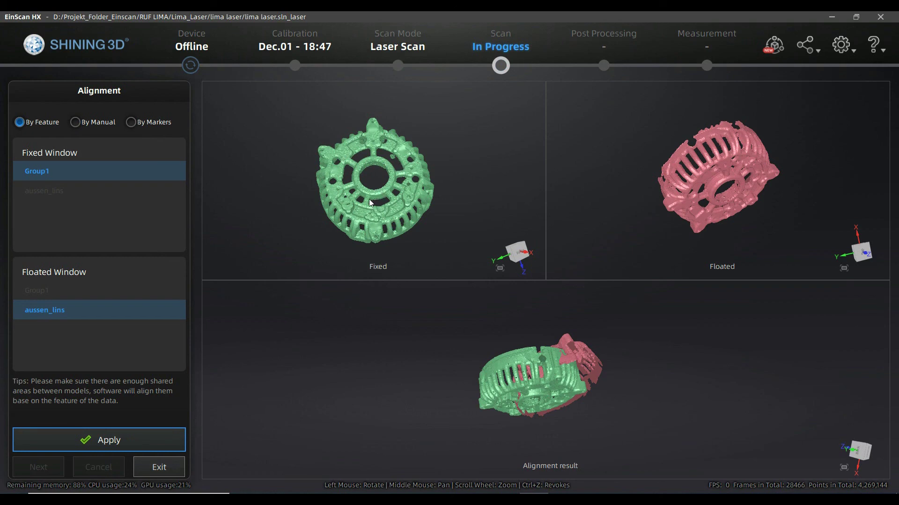
Align aussen_lins to Group1 by feature, check the overlap from several sides, and accept the alignment.
left_click(132, 439)
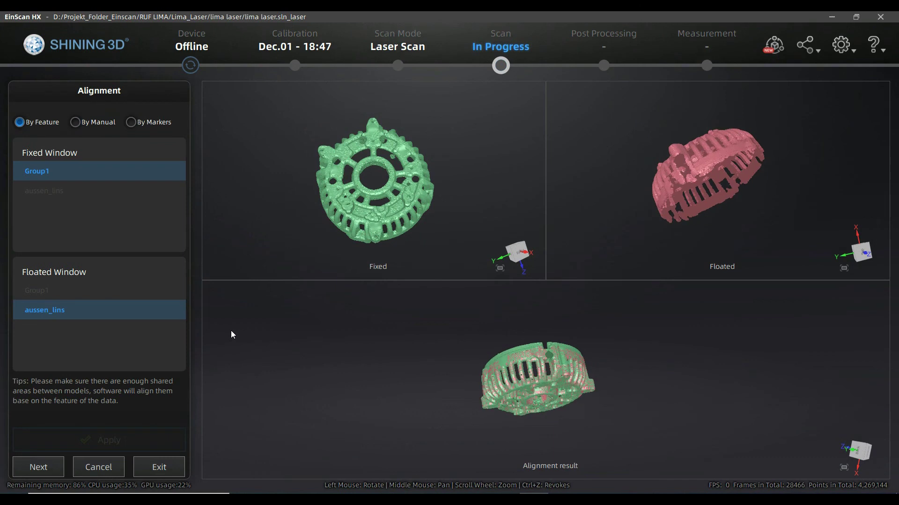
left_click_drag(593, 404, 521, 424)
scroll(521, 424, "up", 2)
left_click_drag(566, 392, 563, 374)
left_click_drag(529, 405, 528, 433)
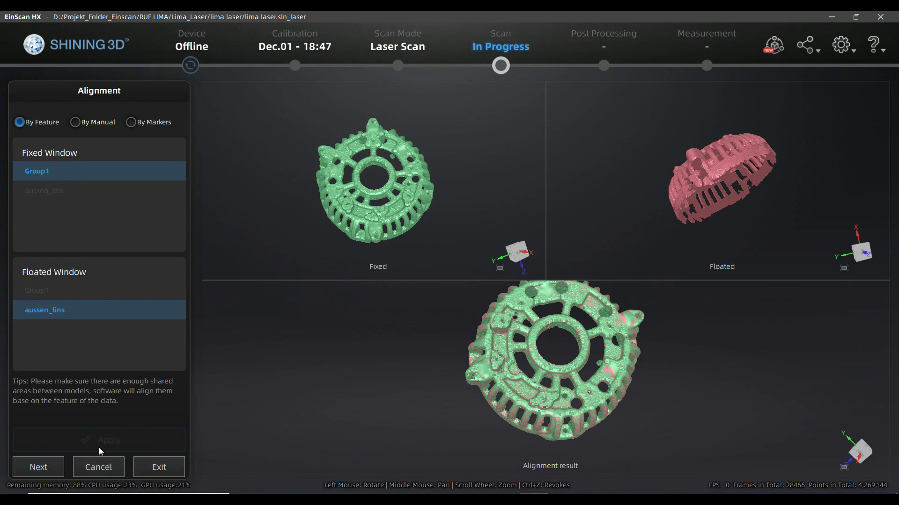
left_click(42, 468)
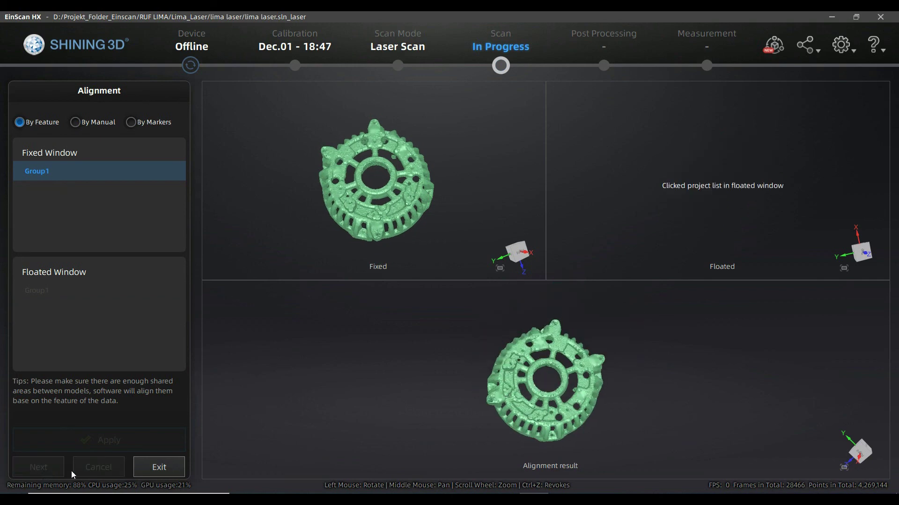
Exit the alignment mode and inspect the combined scan of the housing from the inner and outer sides.
left_click(158, 468)
left_click_drag(543, 405, 562, 252)
left_click_drag(497, 329, 510, 290)
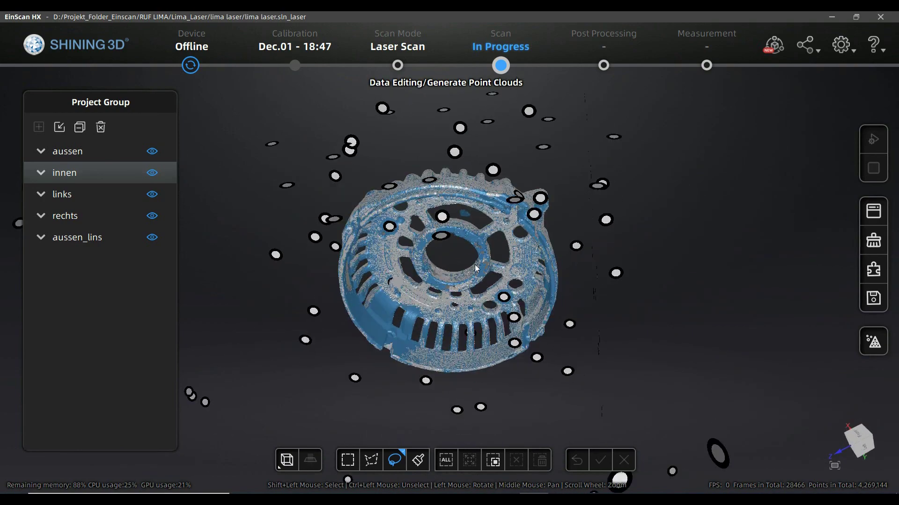
left_click_drag(460, 259, 401, 323)
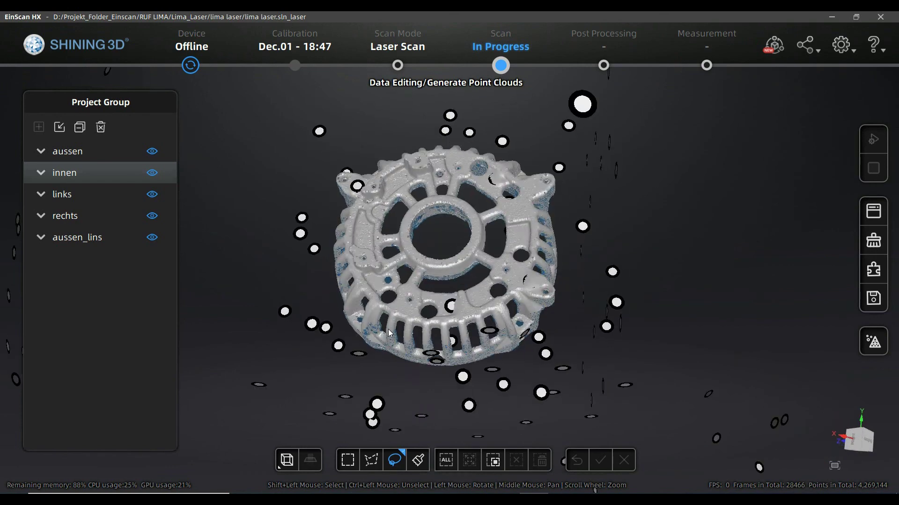
Hide the Makers of the aussen and innen groups, leaving their point cloud data shown, and collapse both groups.
left_click(41, 151)
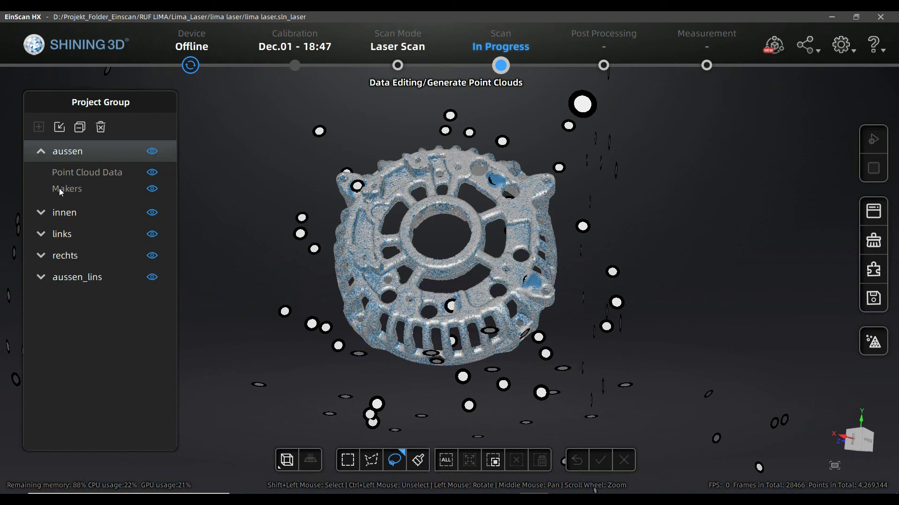
left_click(151, 190)
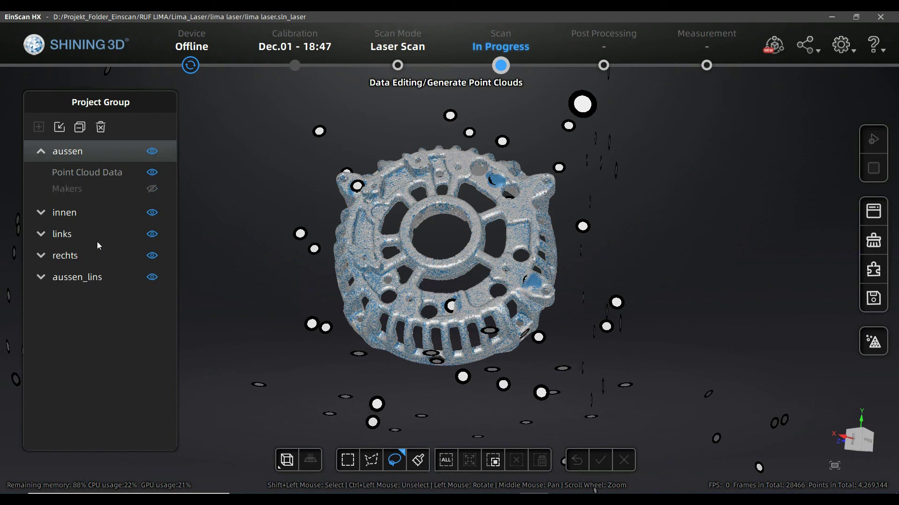
left_click(41, 213)
left_click(151, 251)
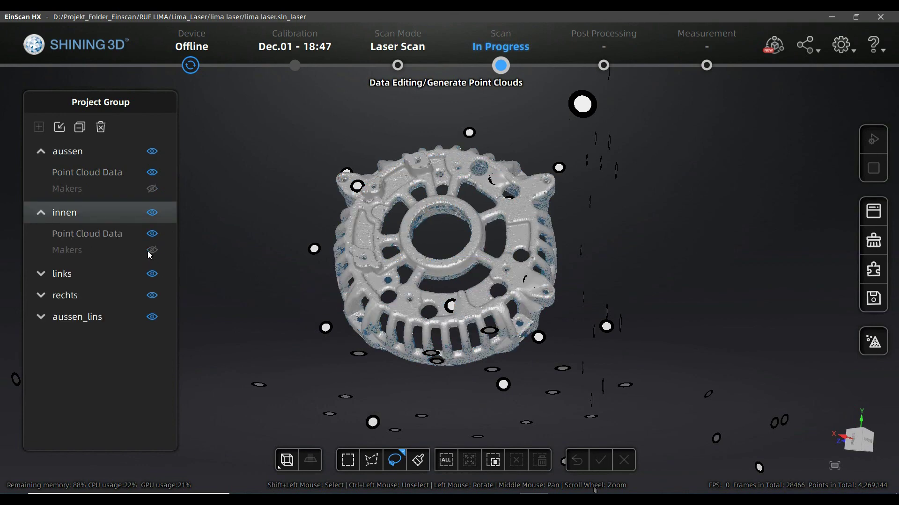
left_click(48, 215)
left_click(42, 160)
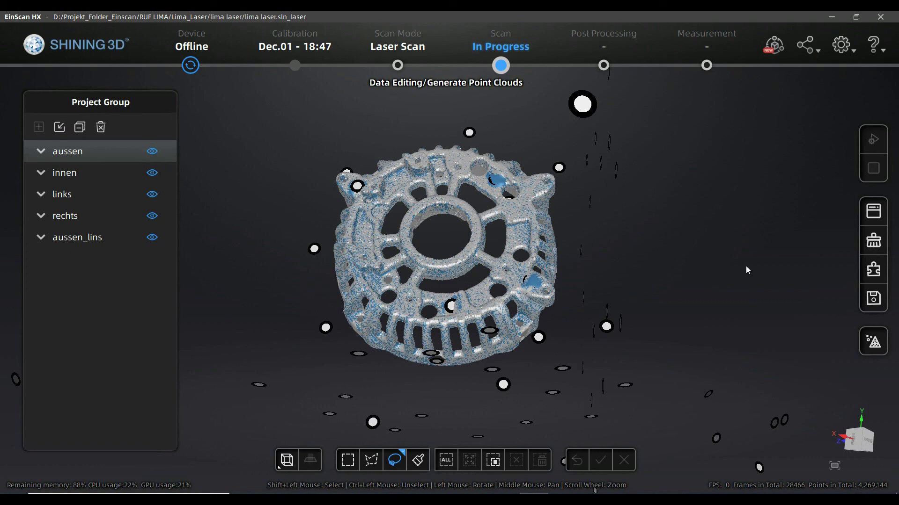
Hide the Makers of the links, rechts and aussen_lins groups, leaving their point cloud data shown.
left_click_drag(697, 258, 256, 218)
left_click(41, 194)
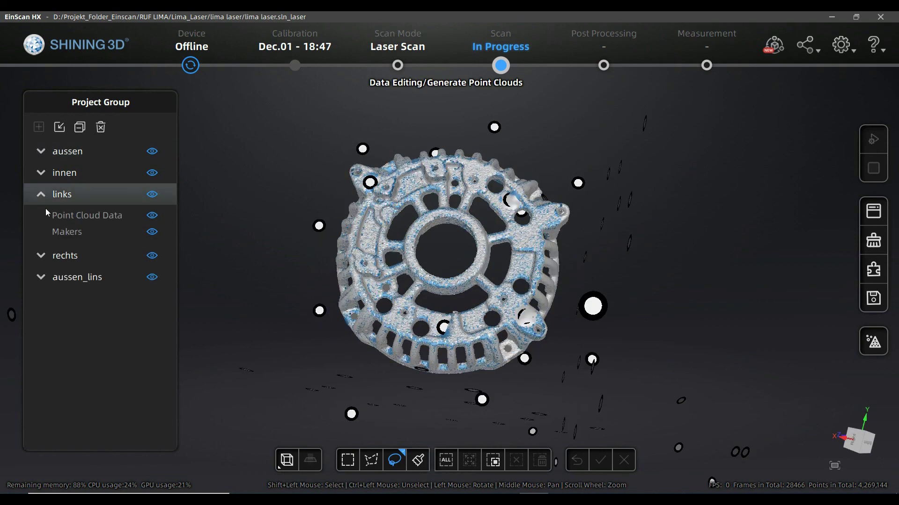
left_click(155, 233)
left_click(40, 256)
left_click(152, 294)
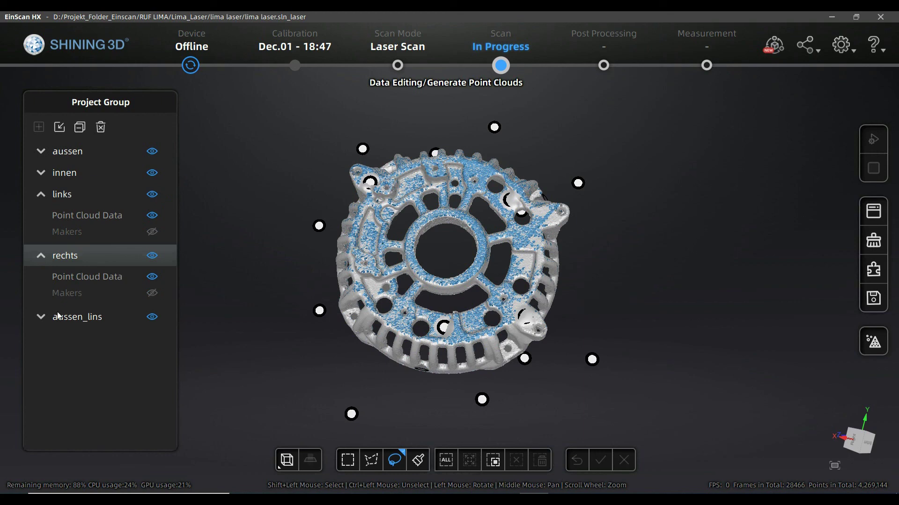
left_click(42, 317)
left_click(152, 355)
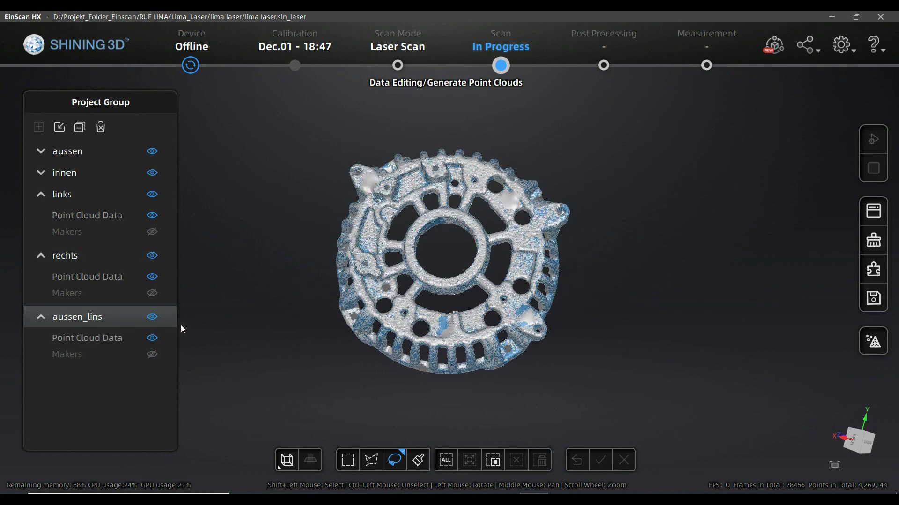
left_click_drag(296, 318, 333, 315)
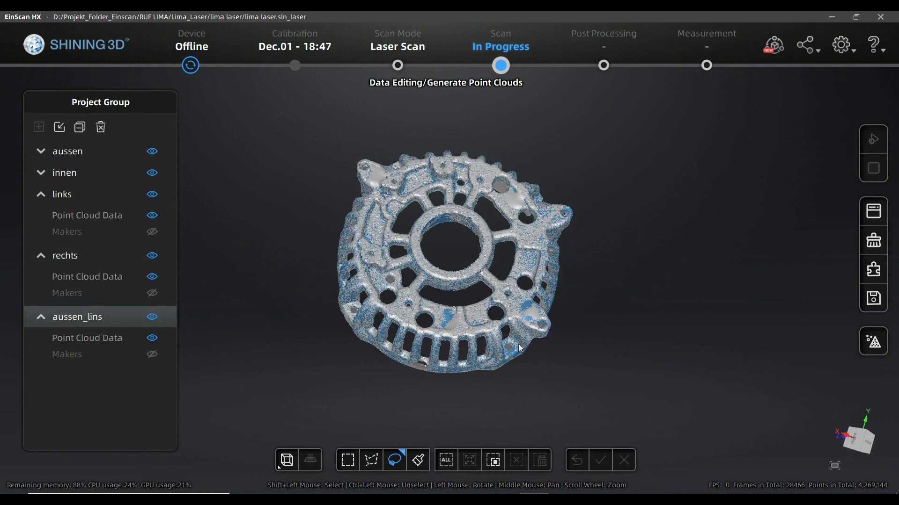